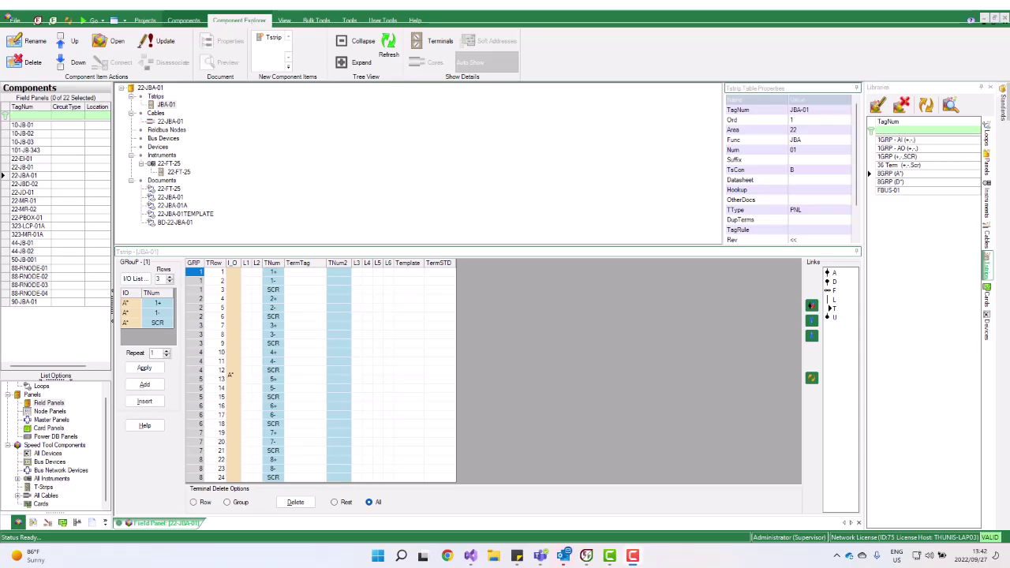
Review strip JBA-01's terminals and cable 22-JBA-01's cores, then select document 22-JBA-01
{"action": "left_click", "coordinate": [163, 105]}
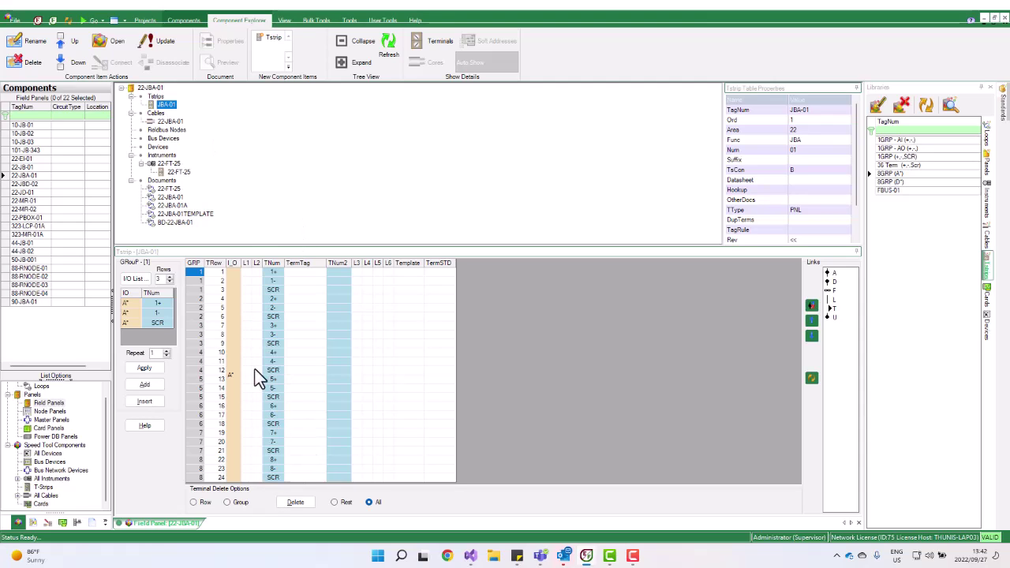
{"action": "left_click", "coordinate": [169, 121]}
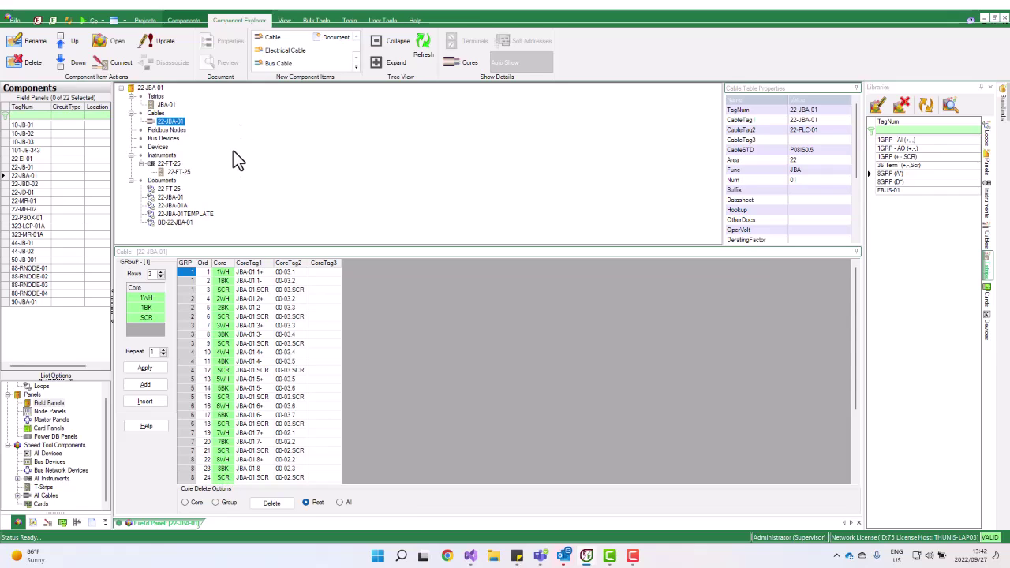
{"action": "left_click", "coordinate": [169, 197]}
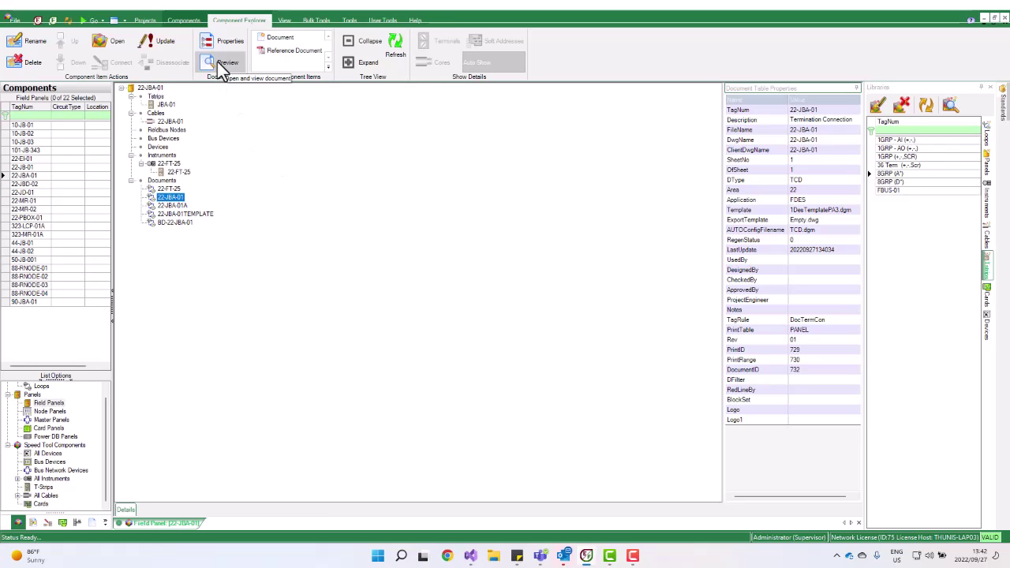
Preview the 22-JBA-01 termination drawing and scroll through its JBA-01 terminal wiring
{"action": "left_click", "coordinate": [222, 67]}
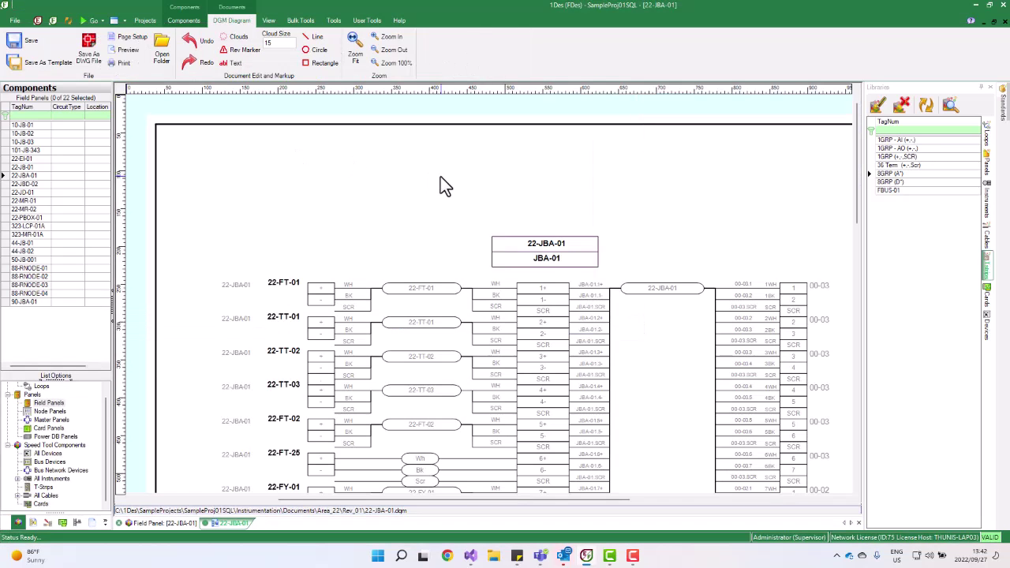
{"action": "left_click_drag", "start_coordinate": [859, 158], "coordinate": [860, 199]}
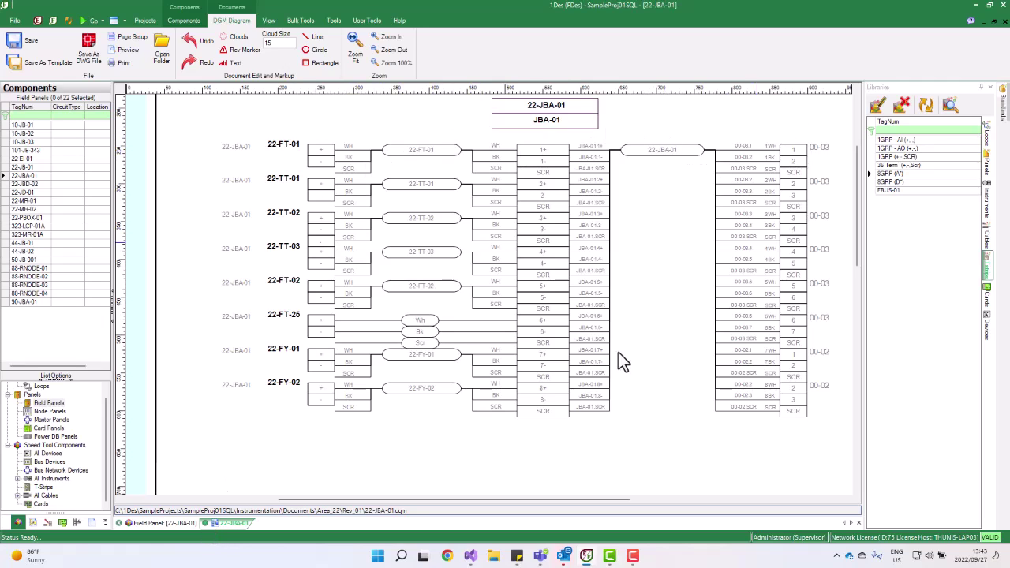
Return to the Field Panel with JBA-01's terminal details and the Tstrip template library shown
{"action": "left_click", "coordinate": [198, 524]}
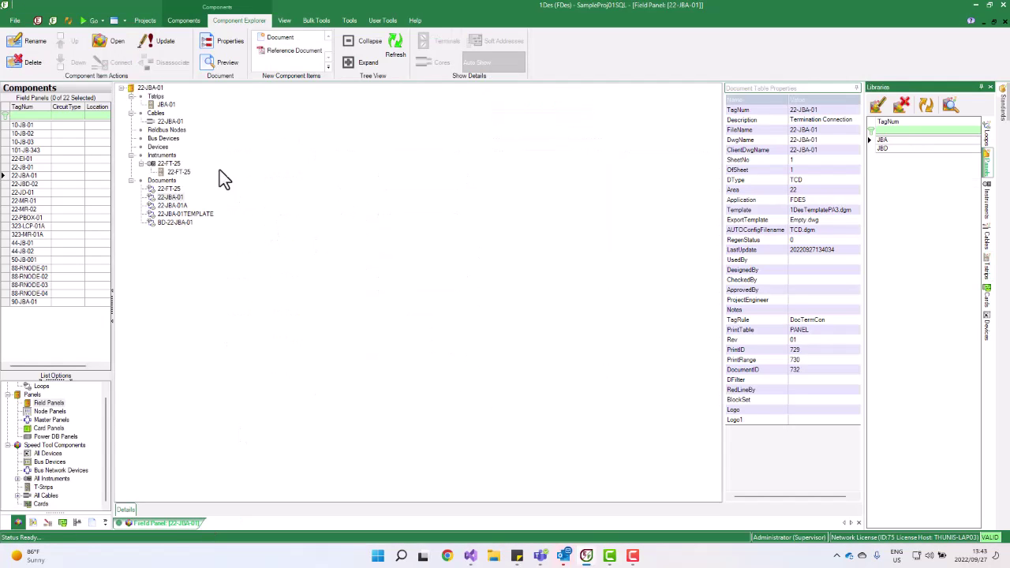
{"action": "left_click", "coordinate": [165, 105]}
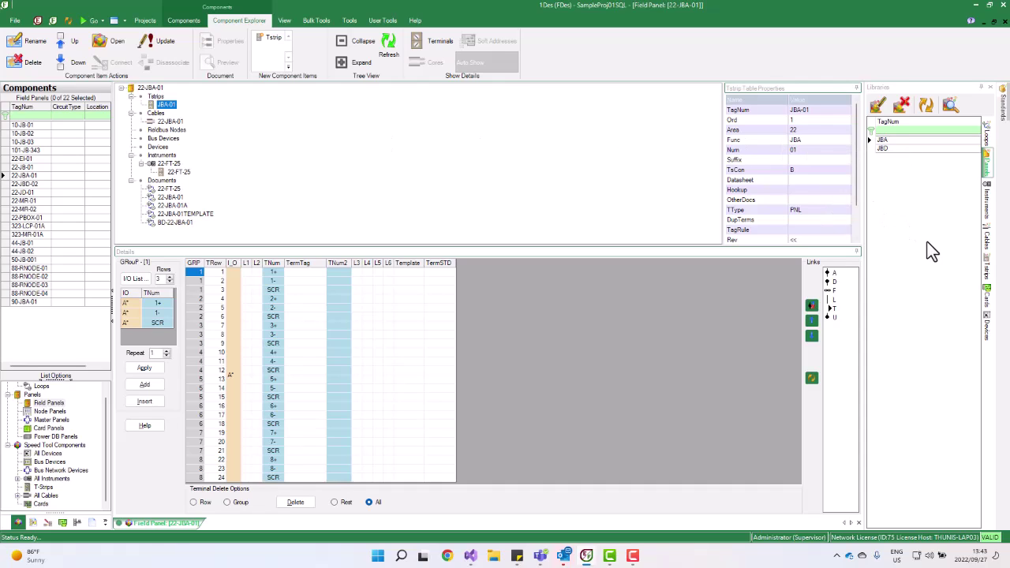
{"action": "left_click", "coordinate": [985, 268]}
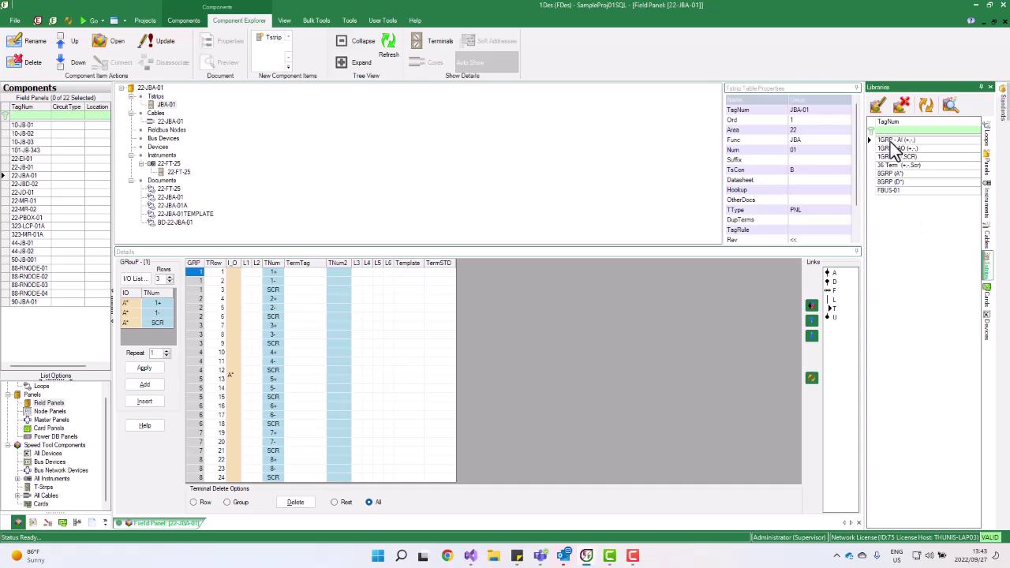
Inspect the terminals of the 1GRP - AI (+,-) and next 1GRP library templates
{"action": "left_click", "coordinate": [873, 138]}
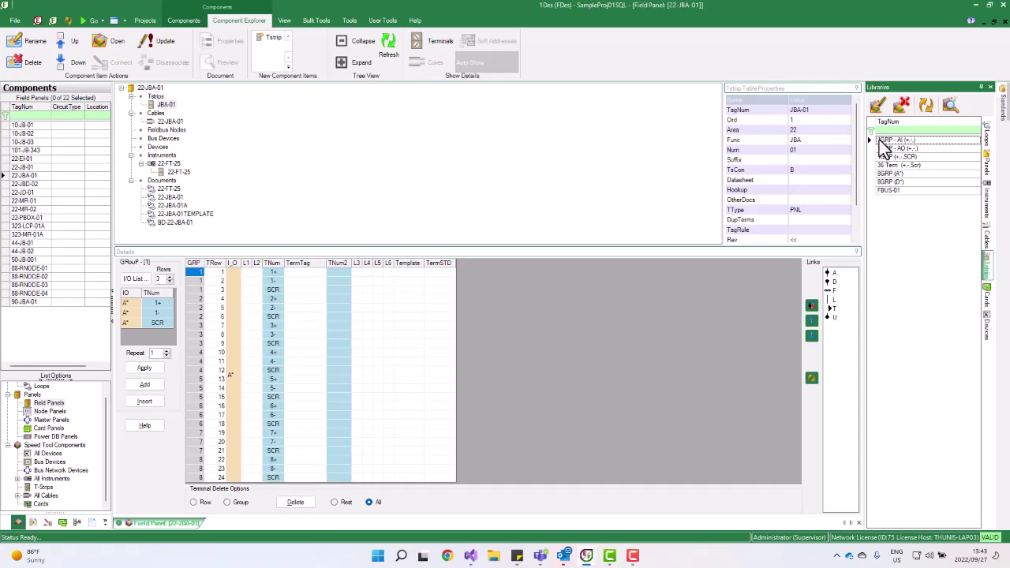
{"action": "left_click", "coordinate": [951, 105]}
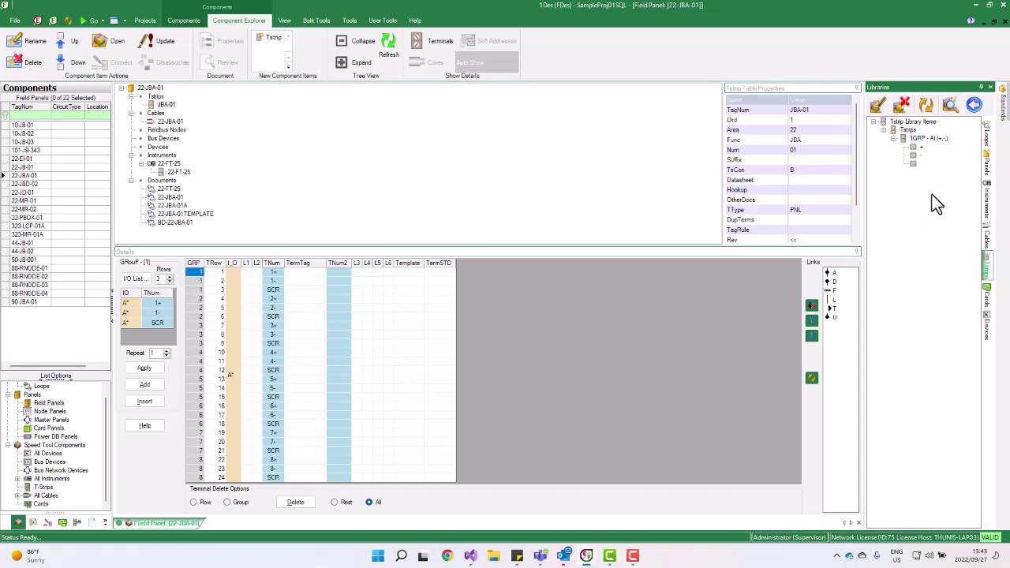
{"action": "left_click", "coordinate": [974, 105]}
{"action": "left_click", "coordinate": [900, 148]}
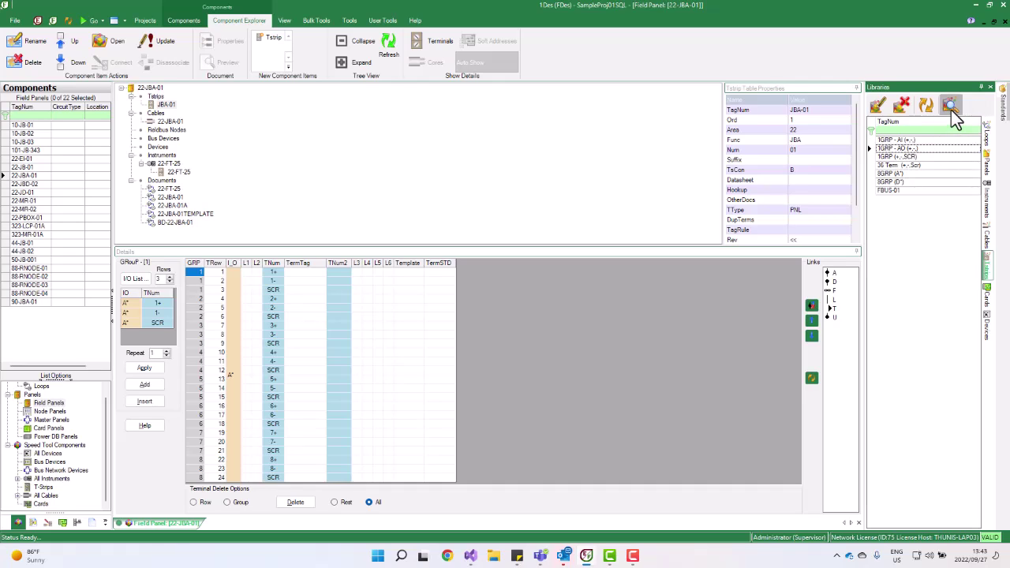
{"action": "left_click", "coordinate": [951, 107]}
{"action": "left_click", "coordinate": [974, 105]}
Inspect the 1GRP (+,-,SCR) and 36 Term (+,-,Scr) templates' terminals
{"action": "left_click", "coordinate": [898, 157]}
{"action": "left_click", "coordinate": [952, 105]}
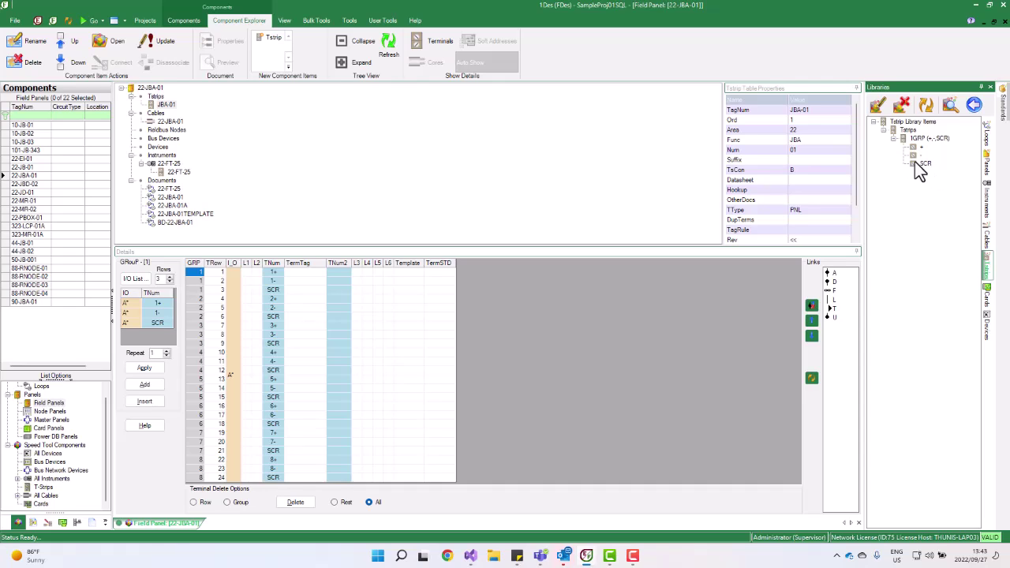
{"action": "left_click", "coordinate": [974, 105]}
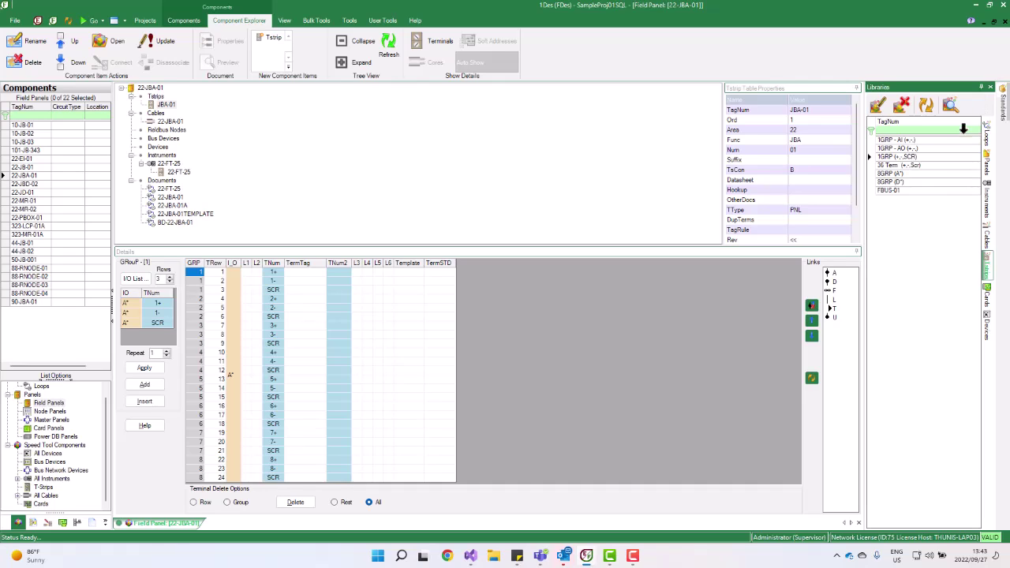
{"action": "left_click", "coordinate": [891, 165]}
{"action": "left_click", "coordinate": [952, 105]}
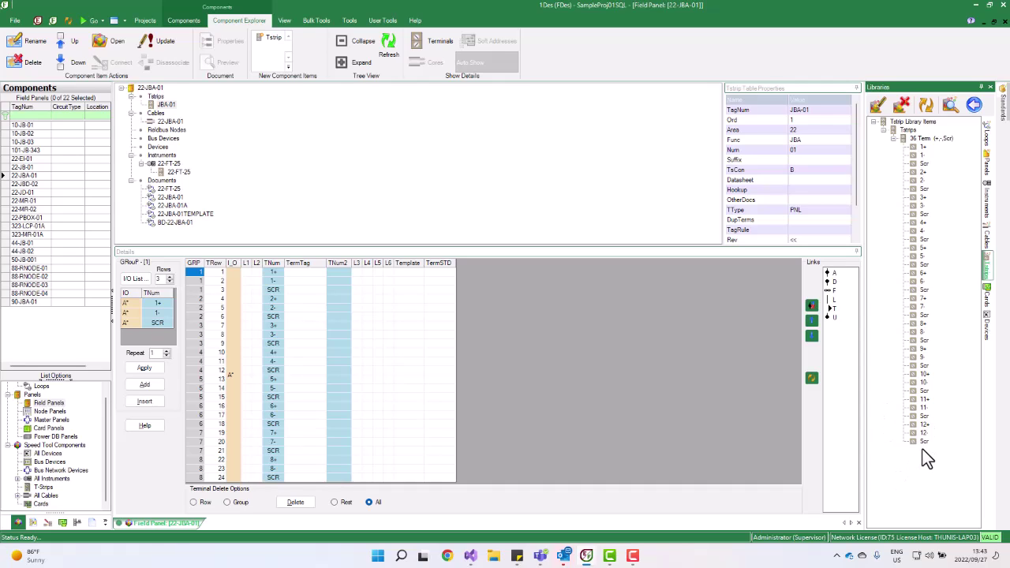
{"action": "left_click", "coordinate": [974, 105]}
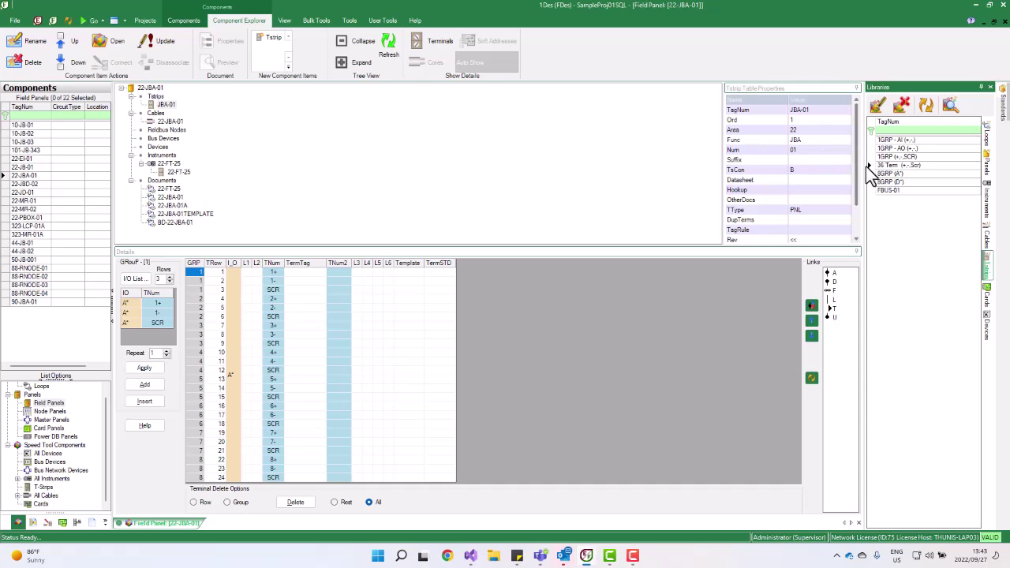
Check JBA-01 now runs to row 36 with terminals 9+ to 12 Scr, then reselect cable and document 22-JBA-01
{"action": "left_click", "coordinate": [163, 104]}
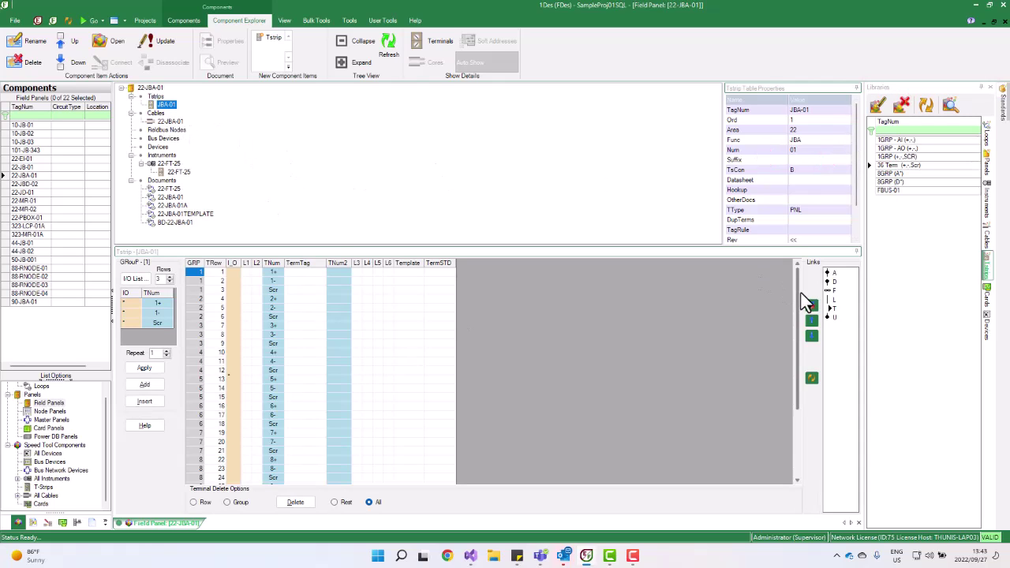
{"action": "left_click_drag", "start_coordinate": [797, 288], "coordinate": [793, 444]}
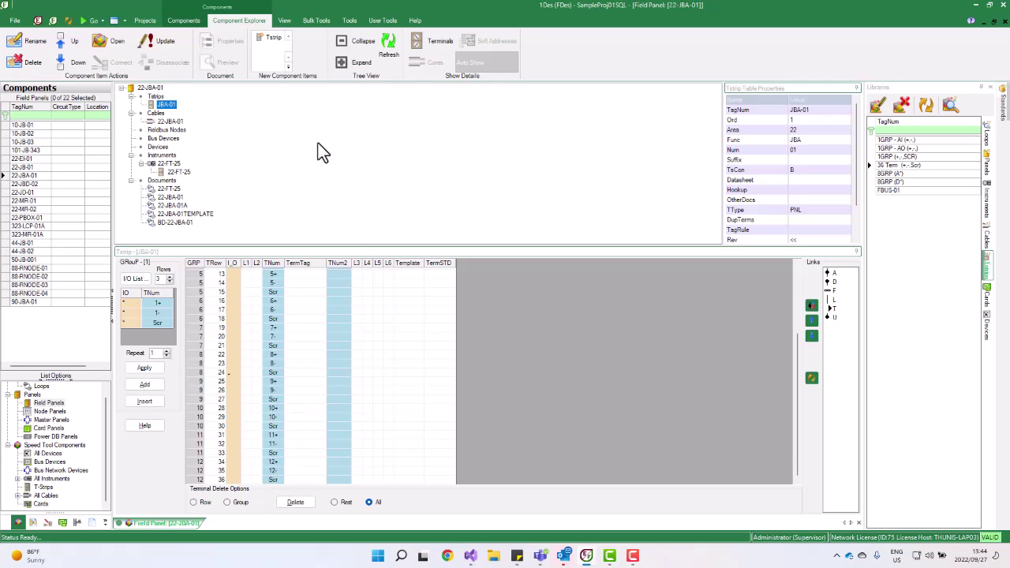
{"action": "left_click", "coordinate": [161, 122]}
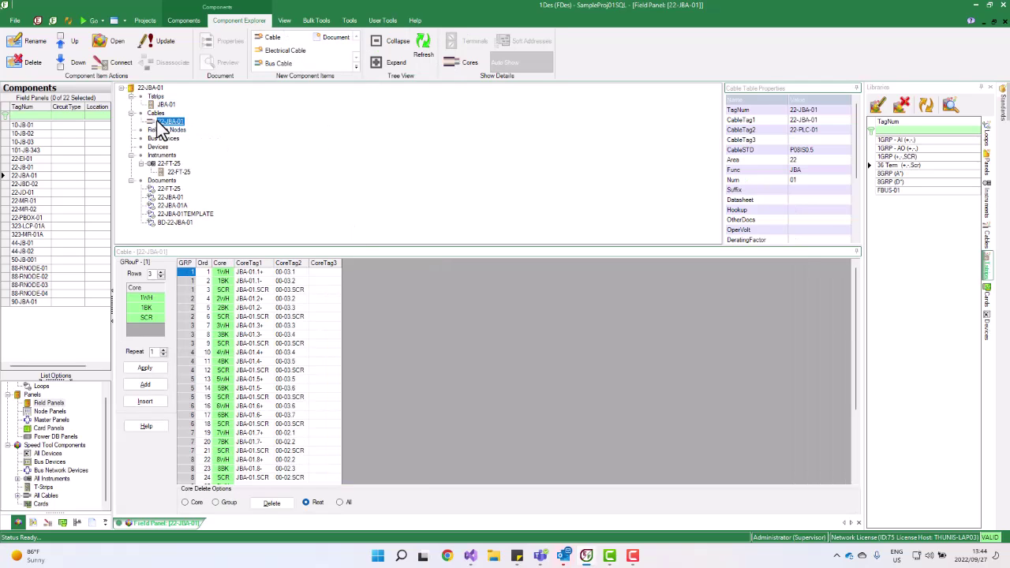
{"action": "left_click", "coordinate": [170, 197]}
Regenerate the 22-JBA-01 drawing, review terminals 9+ to 12 Scr, and return to the field panel
{"action": "left_click", "coordinate": [227, 63]}
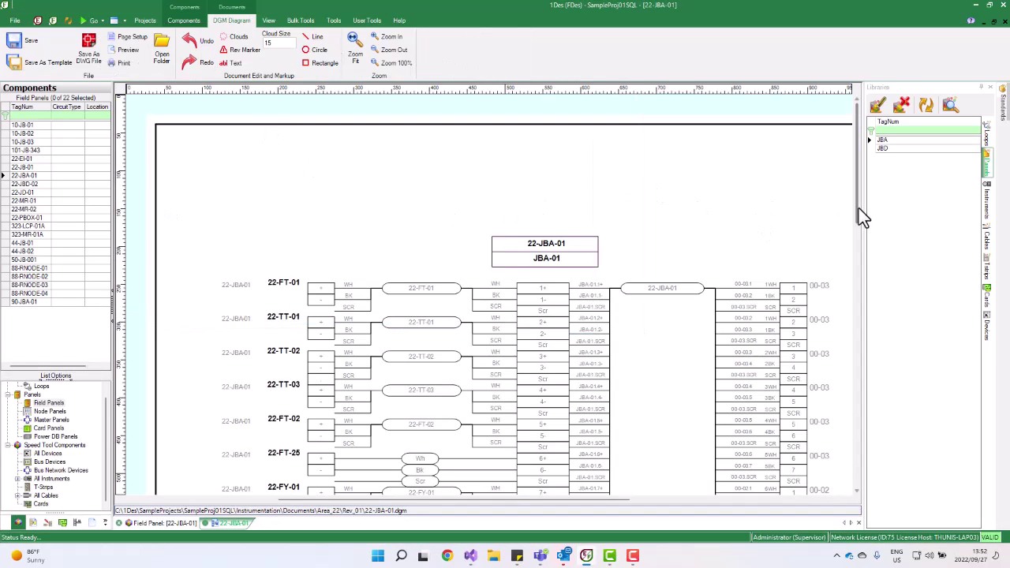
{"action": "scroll", "coordinate": [857, 245], "scroll_direction": "down", "scroll_amount": 3}
{"action": "scroll", "coordinate": [855, 281], "scroll_direction": "down", "scroll_amount": 2}
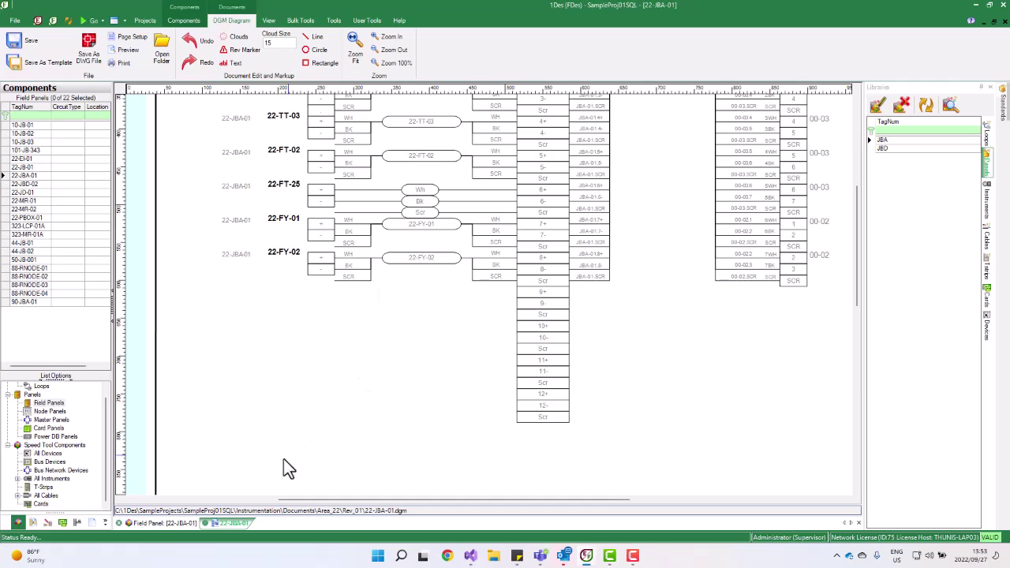
{"action": "left_click", "coordinate": [207, 523]}
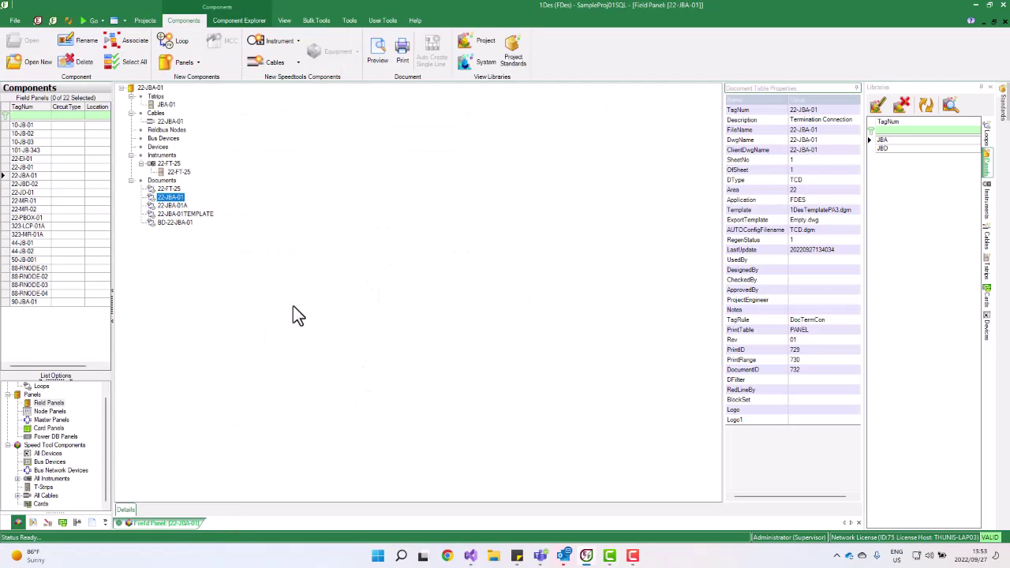
{"action": "left_click", "coordinate": [150, 88]}
{"action": "left_click", "coordinate": [119, 62]}
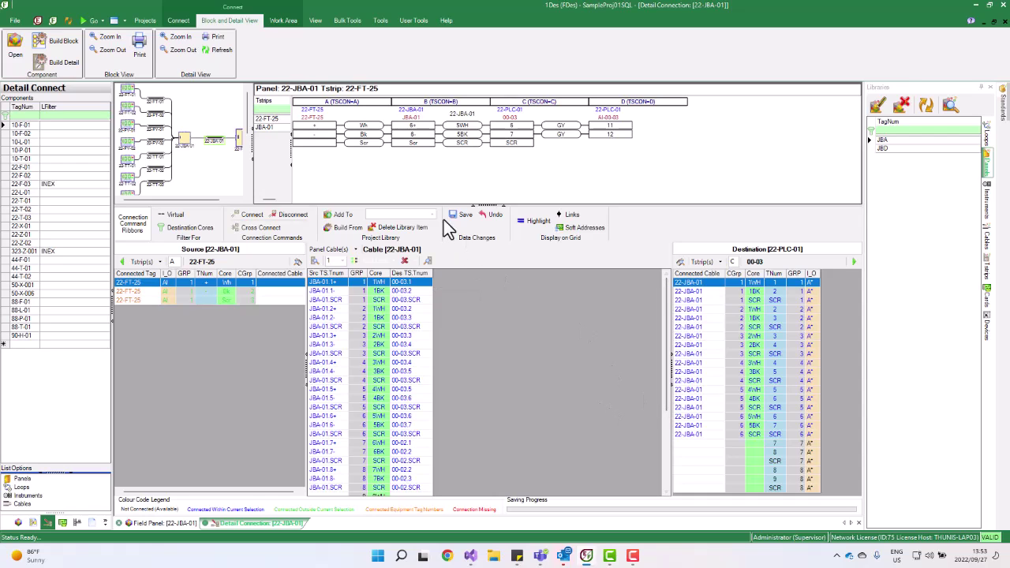
{"action": "left_click_drag", "start_coordinate": [438, 205], "coordinate": [431, 159]}
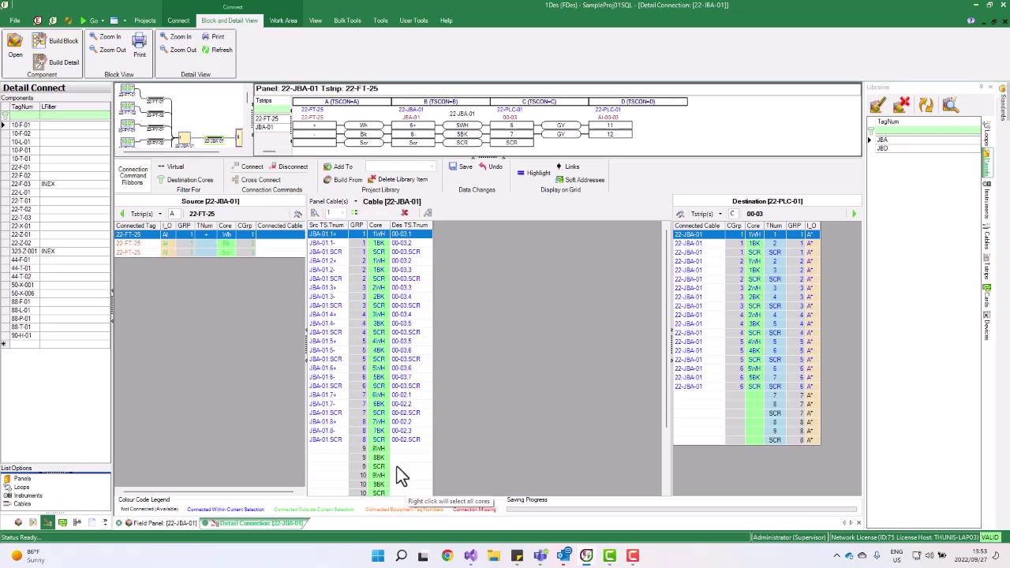
{"action": "scroll", "coordinate": [668, 437], "scroll_direction": "down", "scroll_amount": 3}
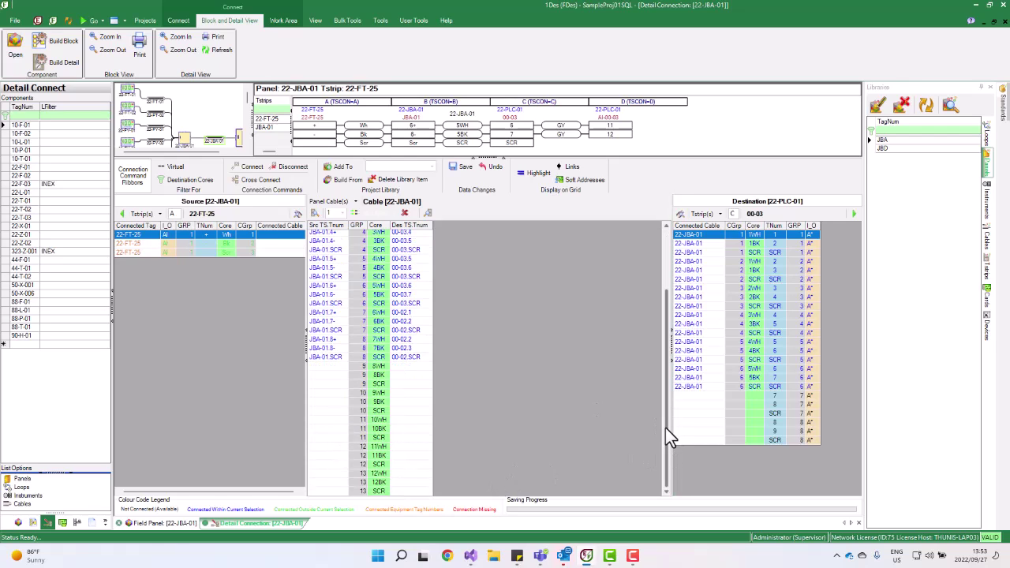
{"action": "left_click_drag", "start_coordinate": [665, 427], "coordinate": [668, 331]}
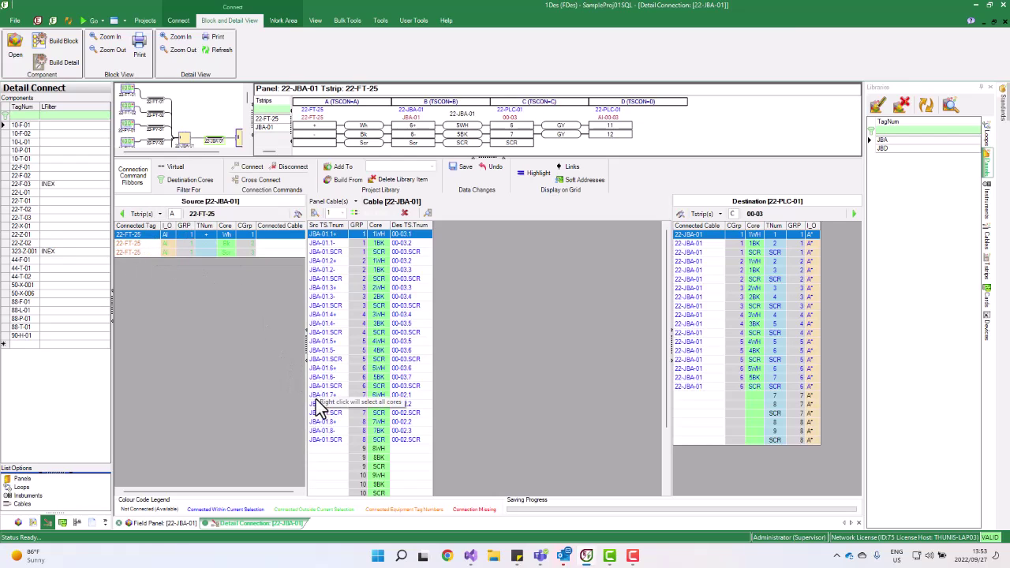
Set JBA-01 as the Source Tstrip in the detail connection view
{"action": "left_click", "coordinate": [163, 213]}
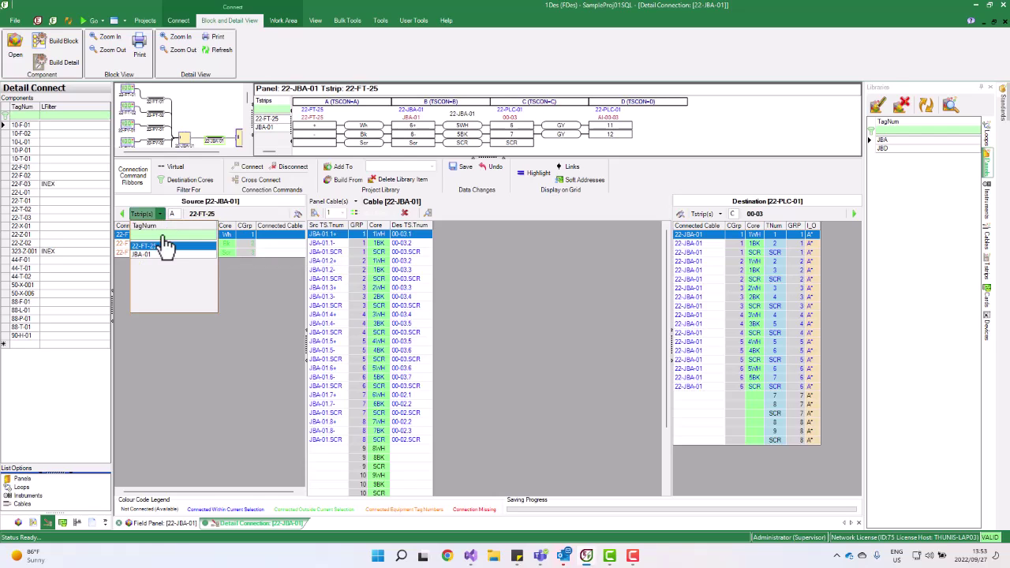
{"action": "left_click", "coordinate": [152, 255]}
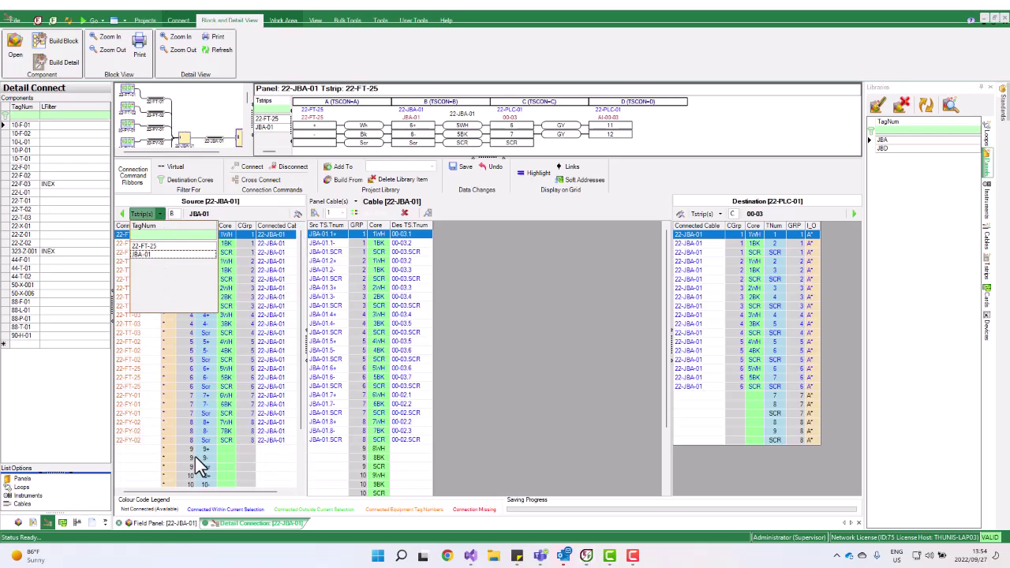
{"action": "left_click", "coordinate": [129, 369]}
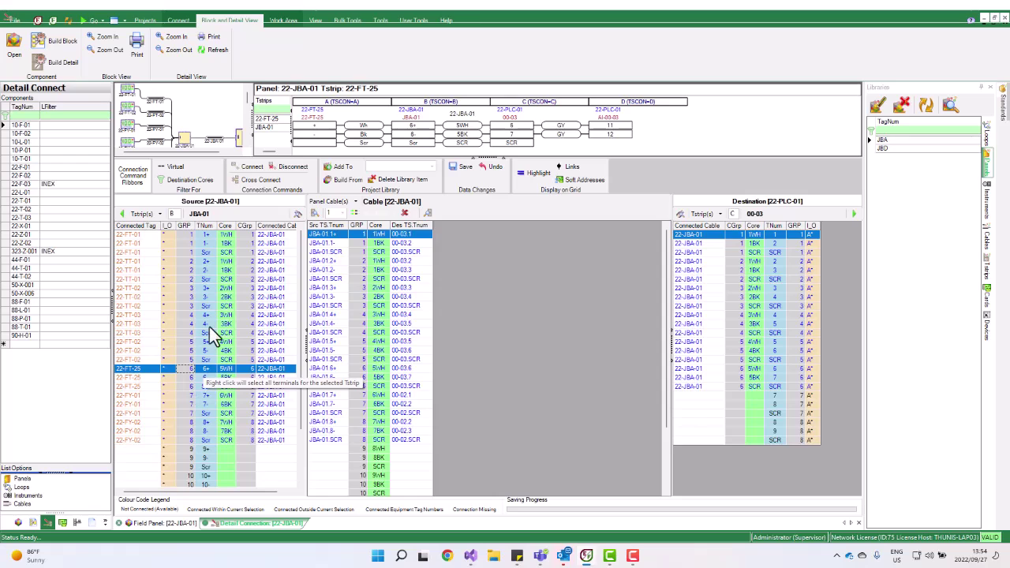
Show JBA-01's loop diagram, enlarge the connection grids, and select the unconnected cores from 9 onward
{"action": "left_click", "coordinate": [264, 126]}
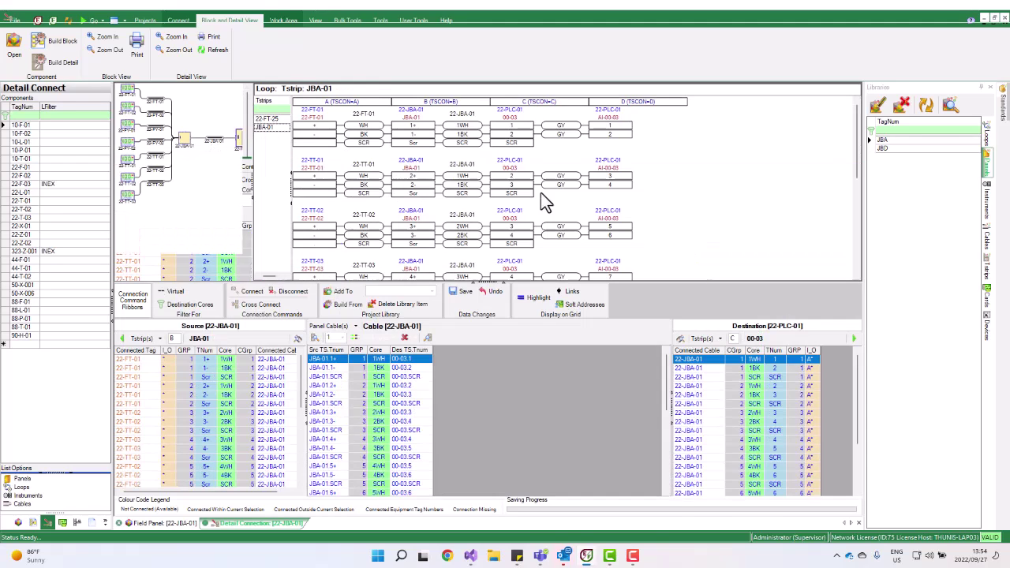
{"action": "left_click_drag", "start_coordinate": [854, 135], "coordinate": [850, 200]}
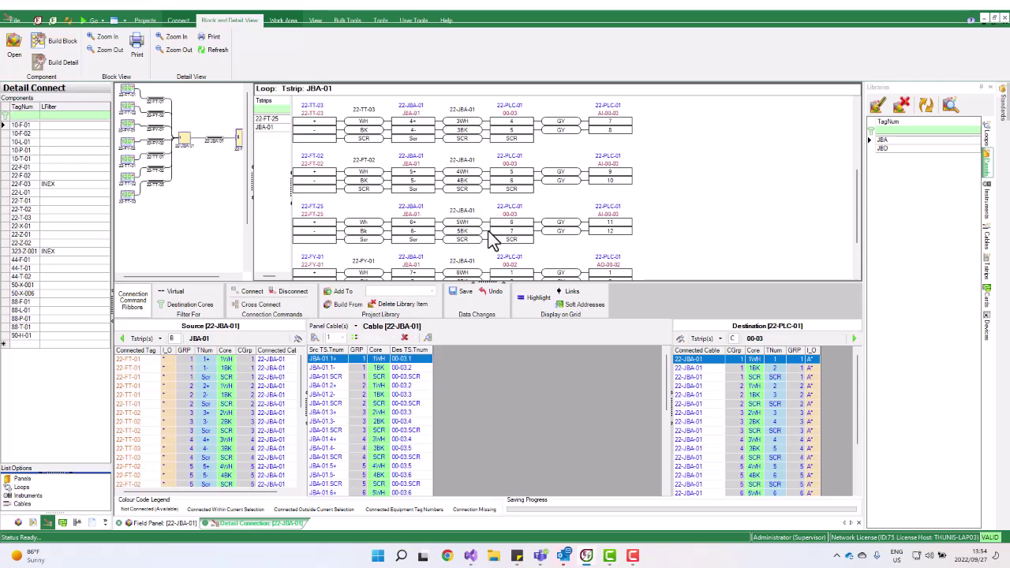
{"action": "left_click", "coordinate": [406, 227]}
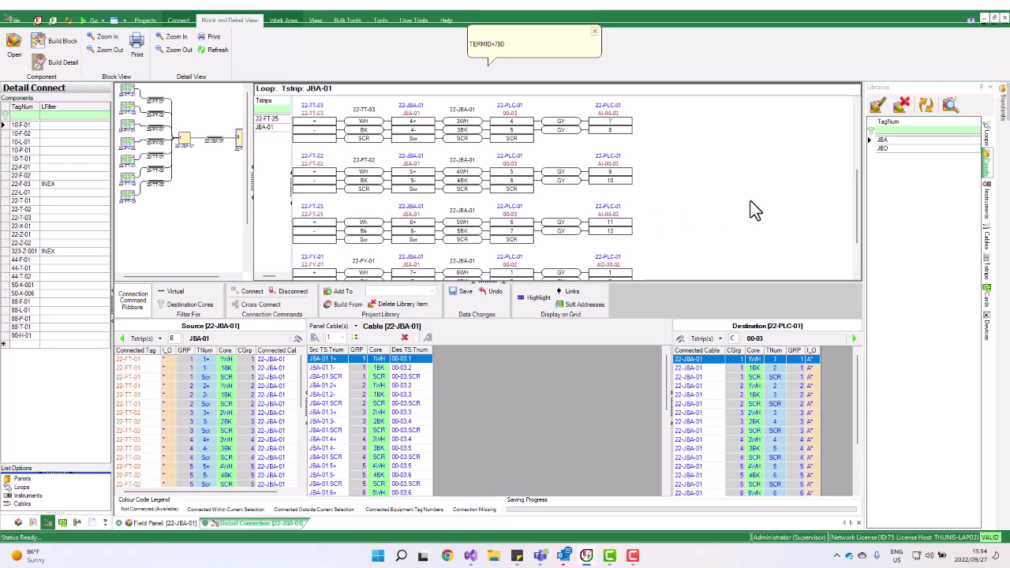
{"action": "left_click_drag", "start_coordinate": [430, 283], "coordinate": [431, 146]}
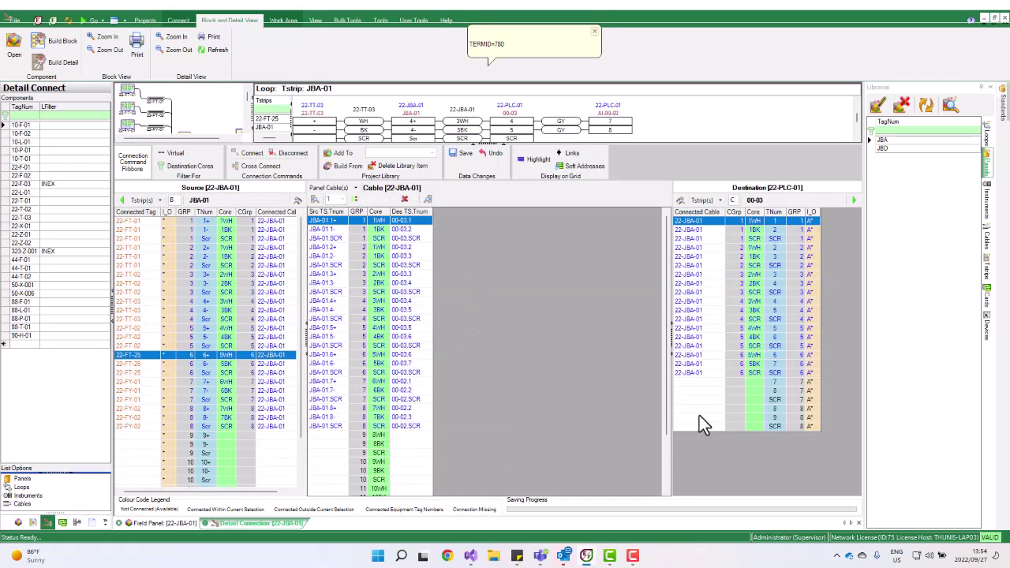
{"action": "left_click_drag", "start_coordinate": [667, 419], "coordinate": [664, 488]}
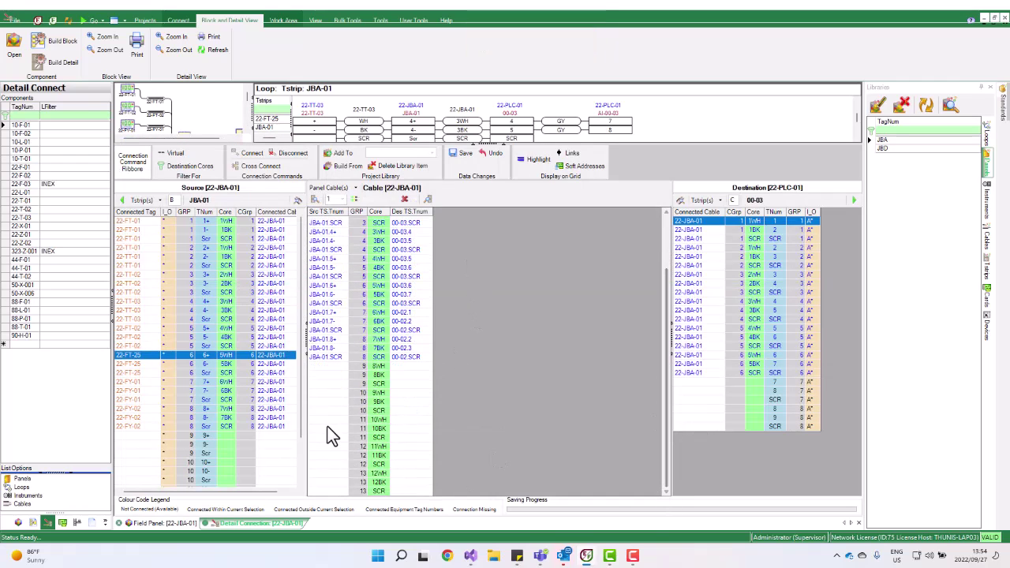
{"action": "left_click", "coordinate": [325, 366]}
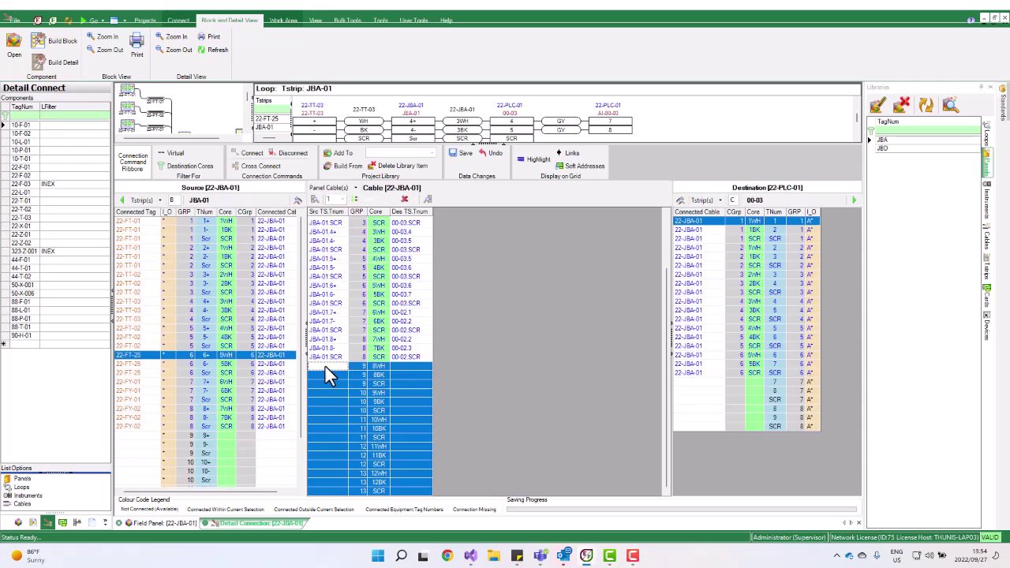
Connect cable 22-JBA-01's spare cores from 8WH onto JBA-01 terminals 9+ to 12 Scr, and save
{"action": "left_click", "coordinate": [262, 434]}
{"action": "scroll", "coordinate": [302, 418], "scroll_direction": "down", "scroll_amount": 2}
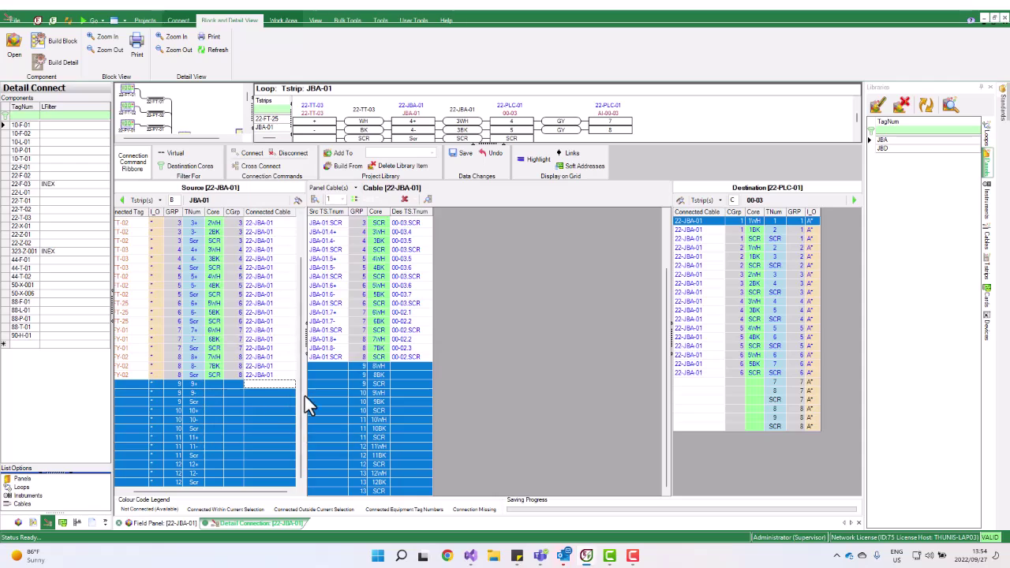
{"action": "left_click_drag", "start_coordinate": [333, 365], "coordinate": [213, 385]}
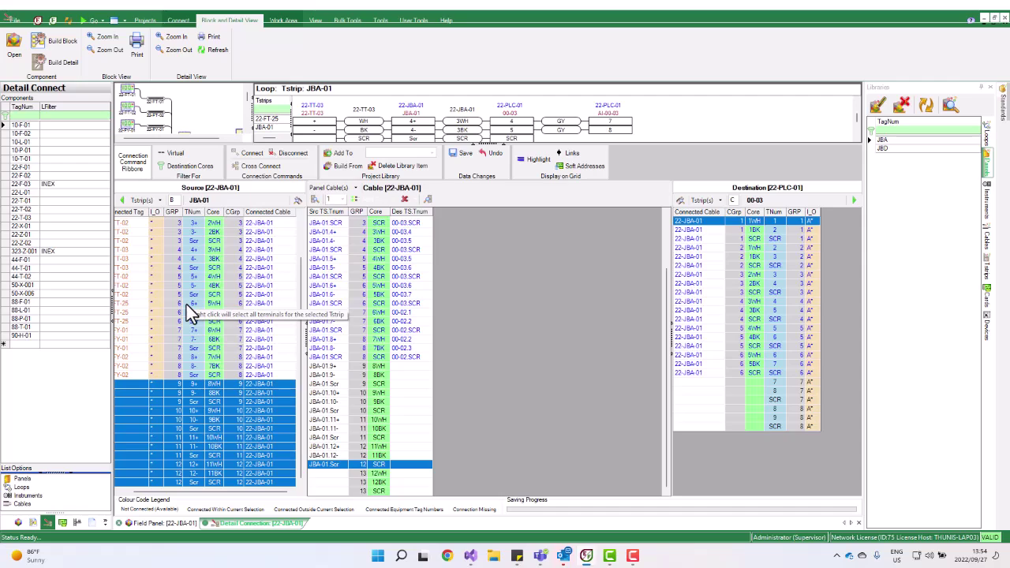
{"action": "left_click", "coordinate": [464, 154]}
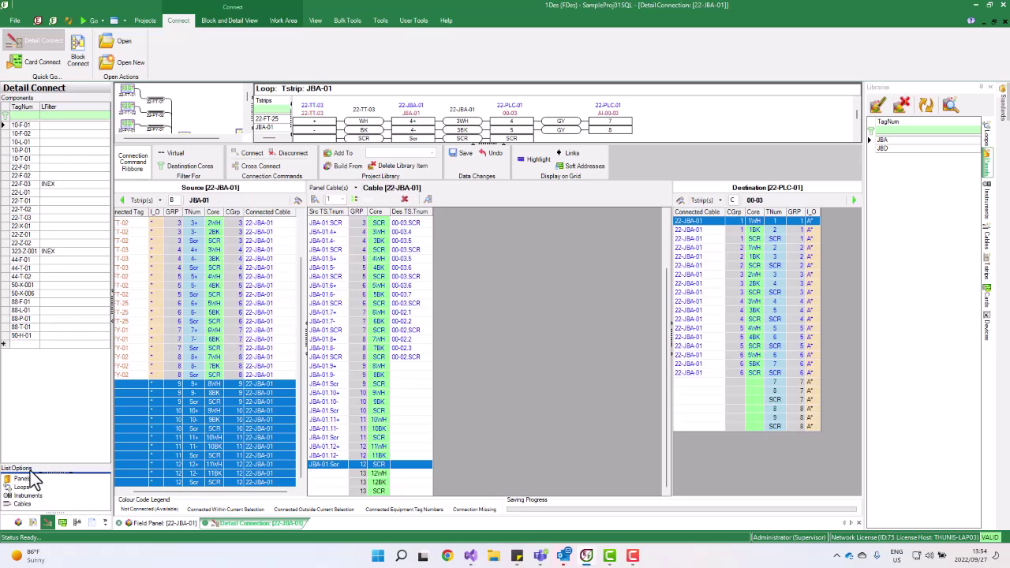
Open card panel 22-PLC-01 and display strip 00-03's terminal details
{"action": "left_click", "coordinate": [150, 525]}
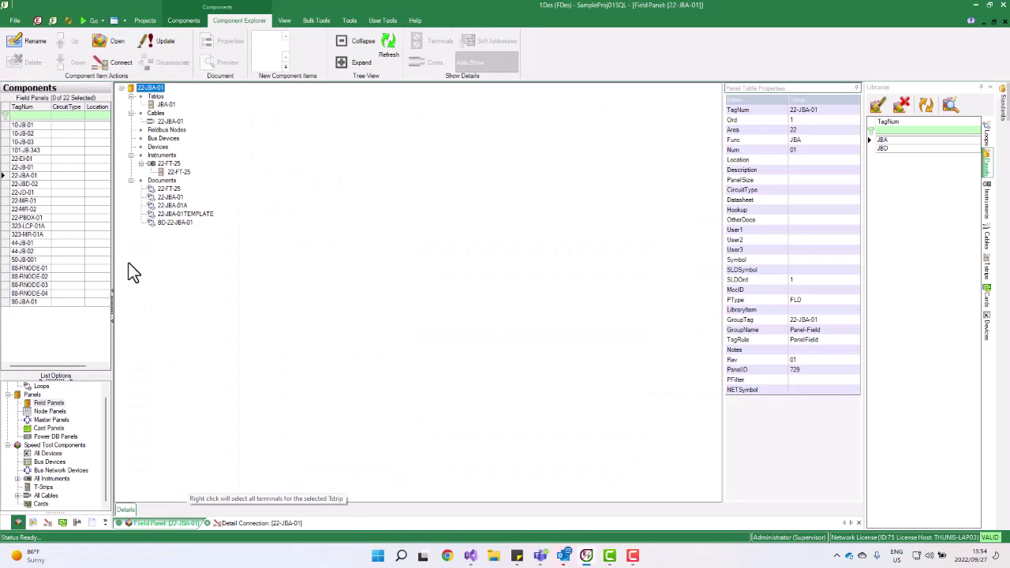
{"action": "left_click", "coordinate": [38, 428]}
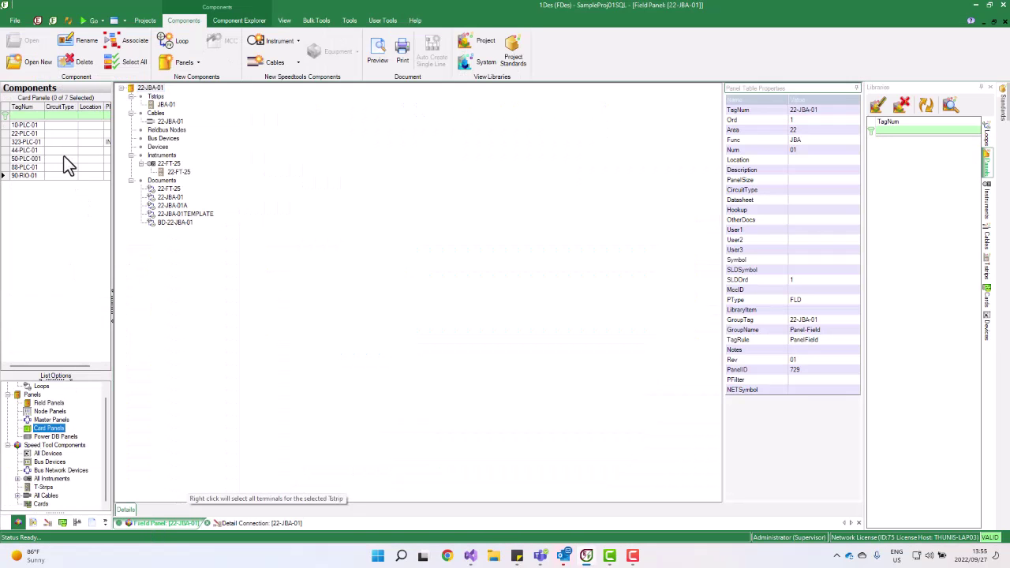
{"action": "left_click", "coordinate": [24, 133]}
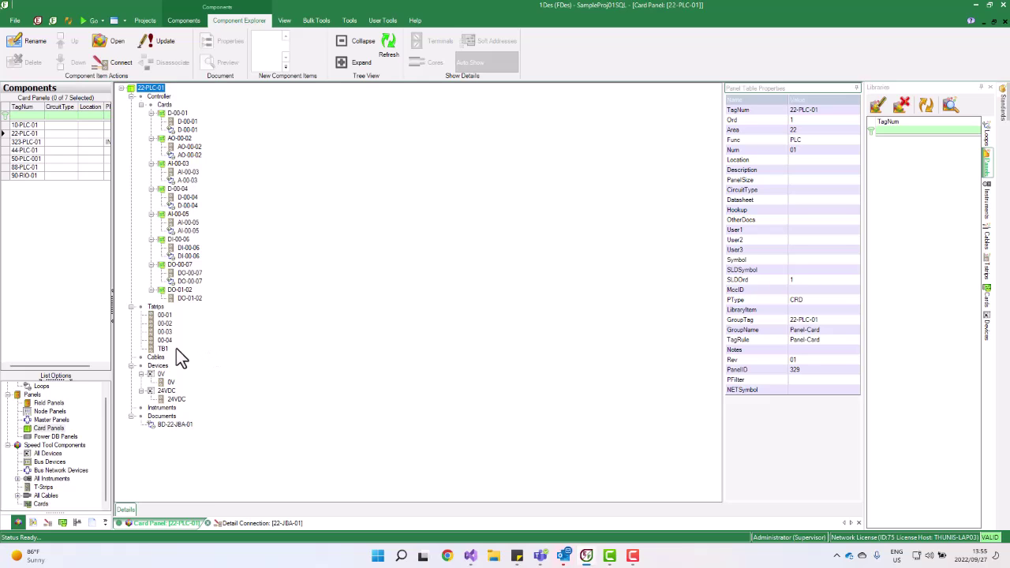
{"action": "left_click", "coordinate": [157, 331]}
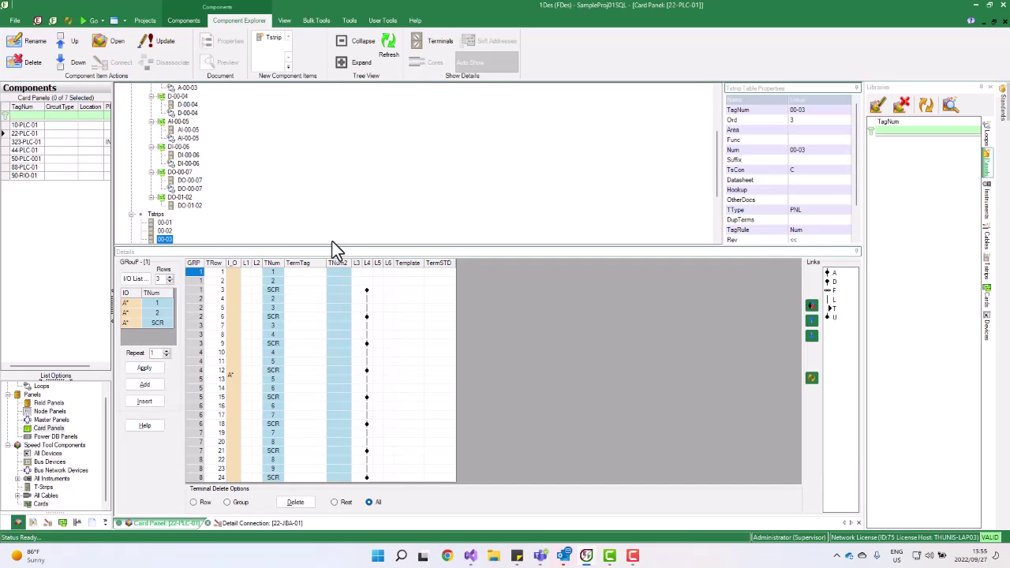
{"action": "left_click_drag", "start_coordinate": [337, 248], "coordinate": [338, 179]}
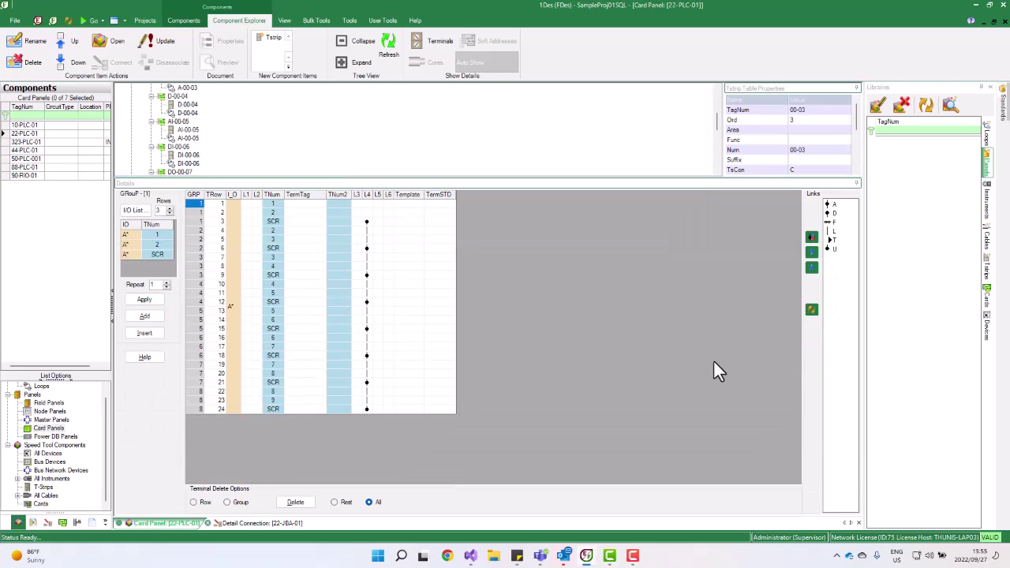
Extend strip 00-03 with the 36 Term (+-Scr) library template and reload the component data
{"action": "left_click", "coordinate": [987, 264]}
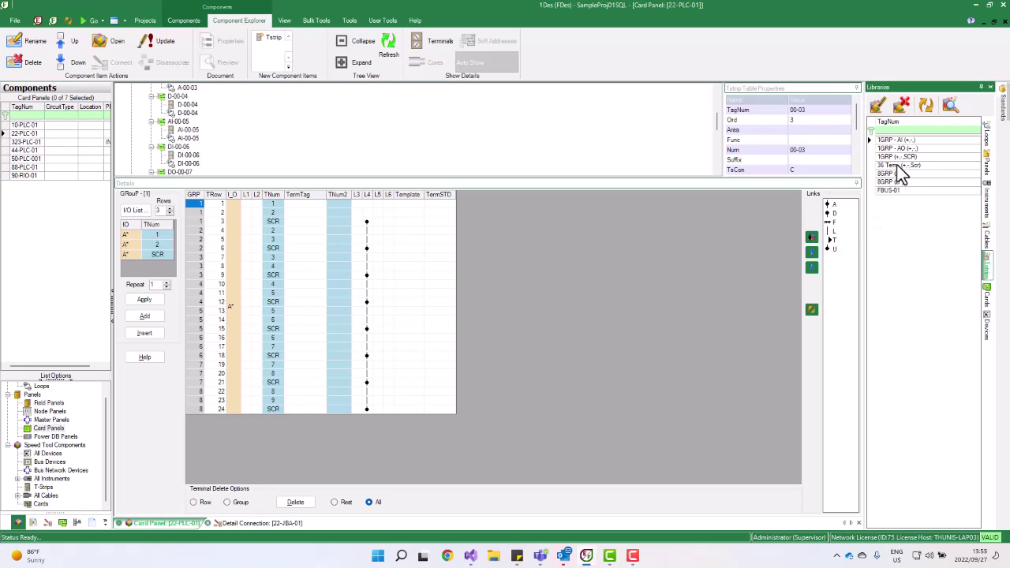
{"action": "left_click_drag", "start_coordinate": [899, 175], "coordinate": [160, 138]}
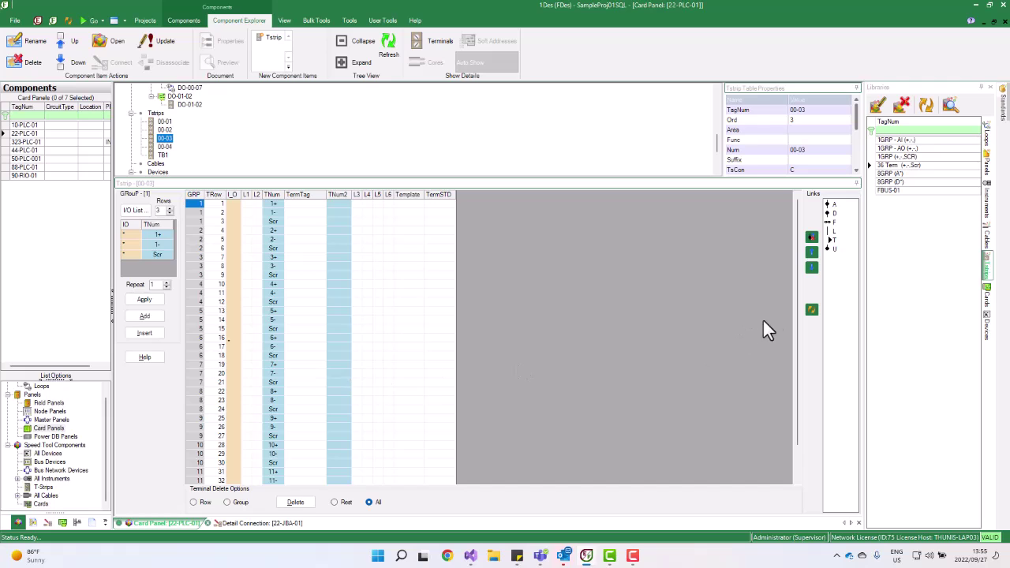
{"action": "left_click_drag", "start_coordinate": [796, 327], "coordinate": [783, 214]}
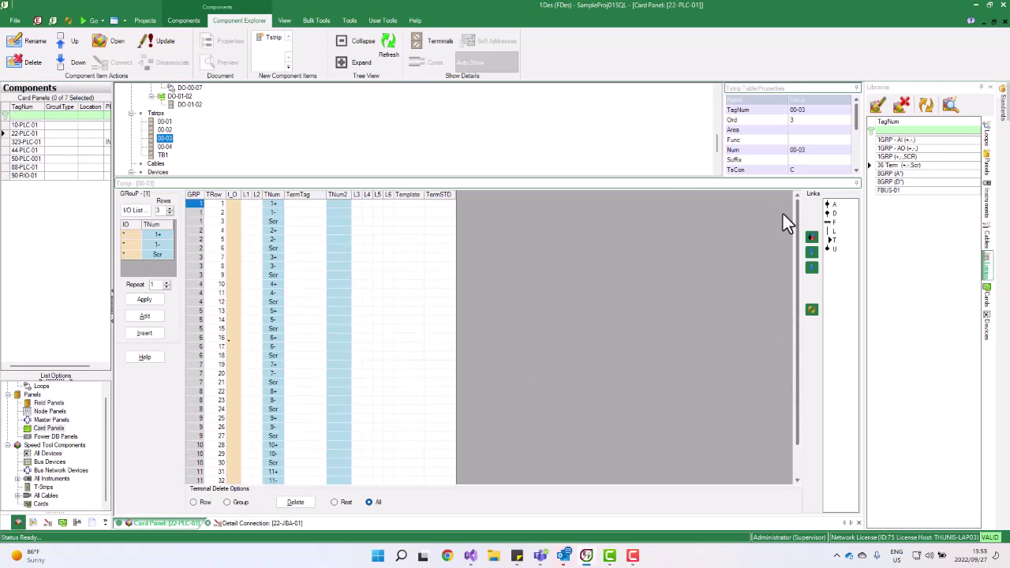
{"action": "left_click", "coordinate": [385, 55]}
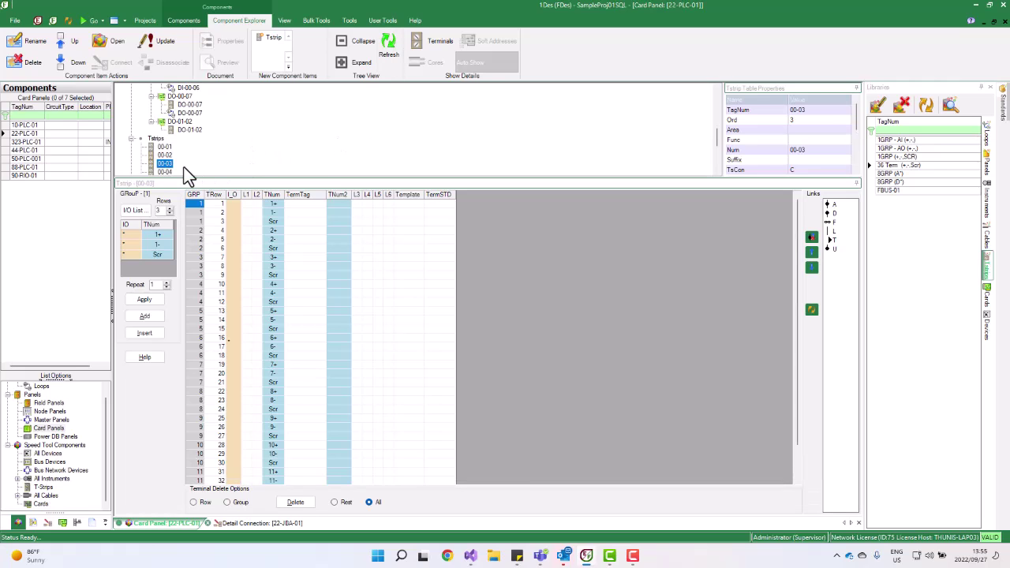
{"action": "left_click", "coordinate": [251, 523]}
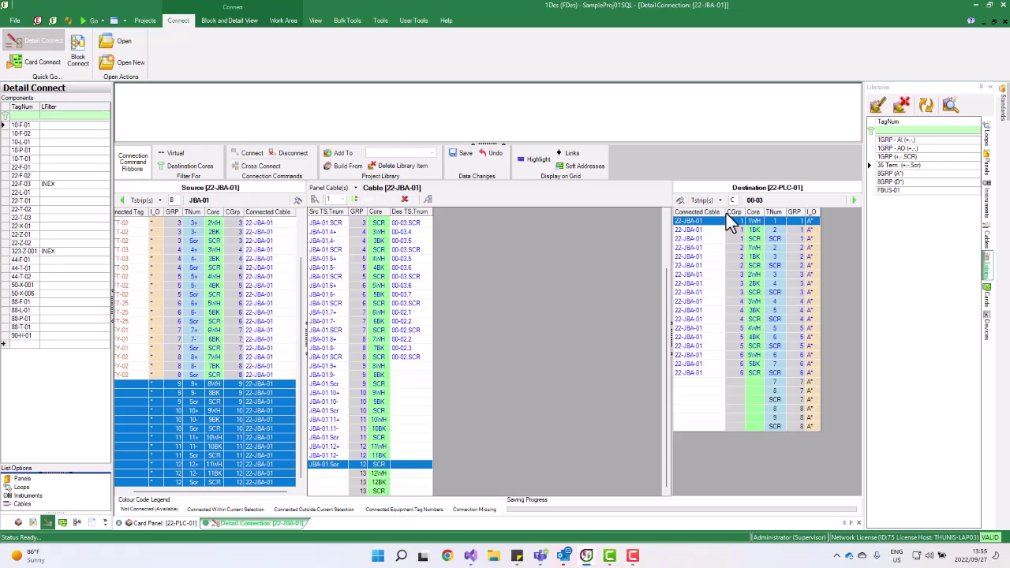
Show JBA-01's loop diagram and set the Destination Tstrip to 00-03
{"action": "left_click", "coordinate": [480, 251]}
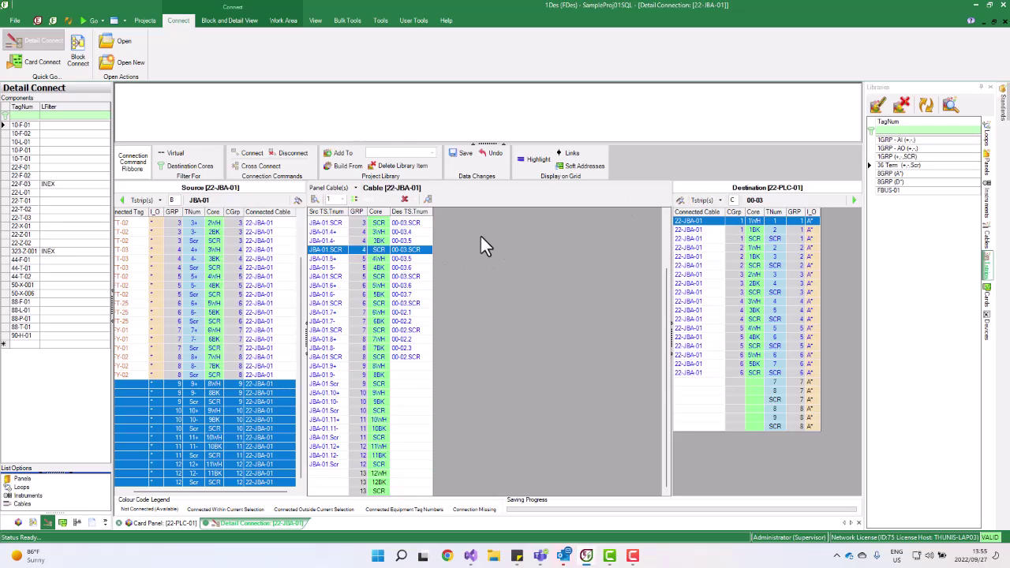
{"action": "left_click", "coordinate": [229, 20]}
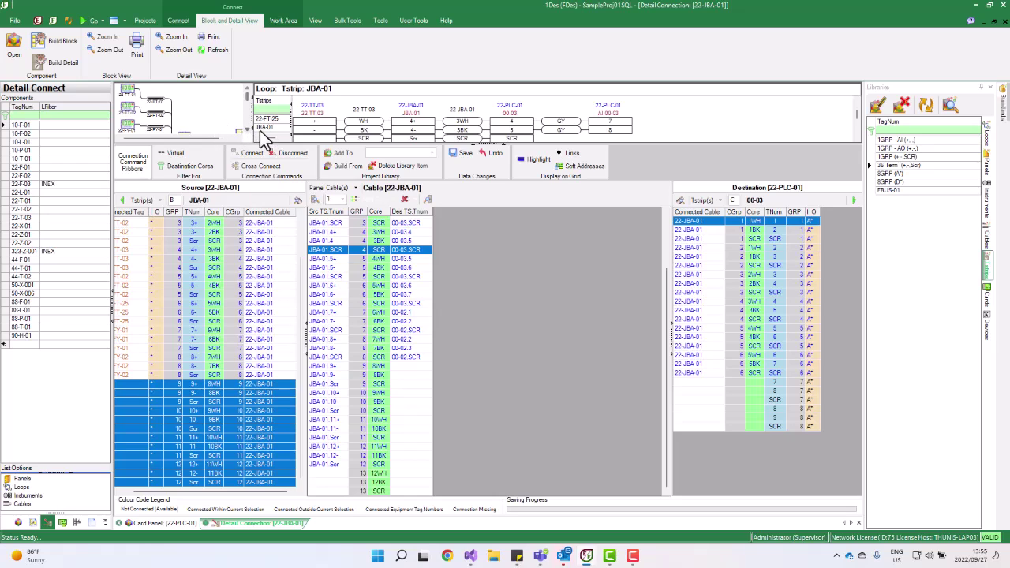
{"action": "left_click", "coordinate": [721, 200]}
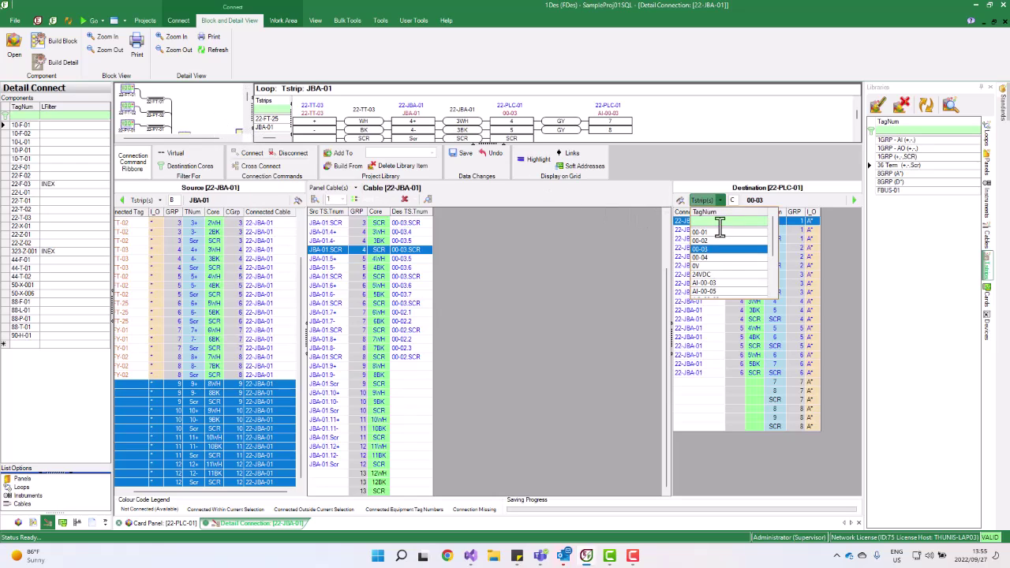
{"action": "left_click", "coordinate": [708, 257]}
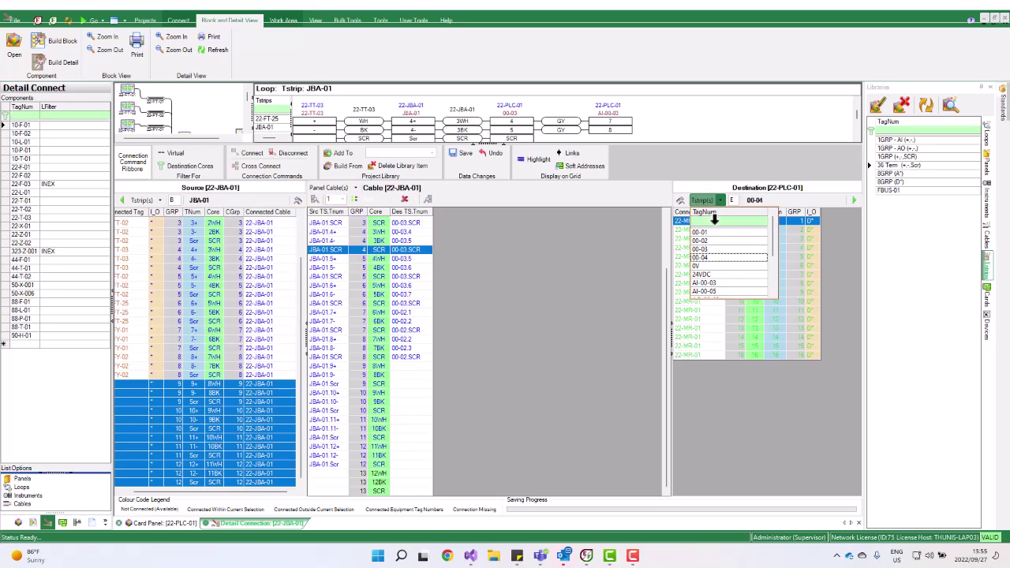
{"action": "key", "text": "Up"}
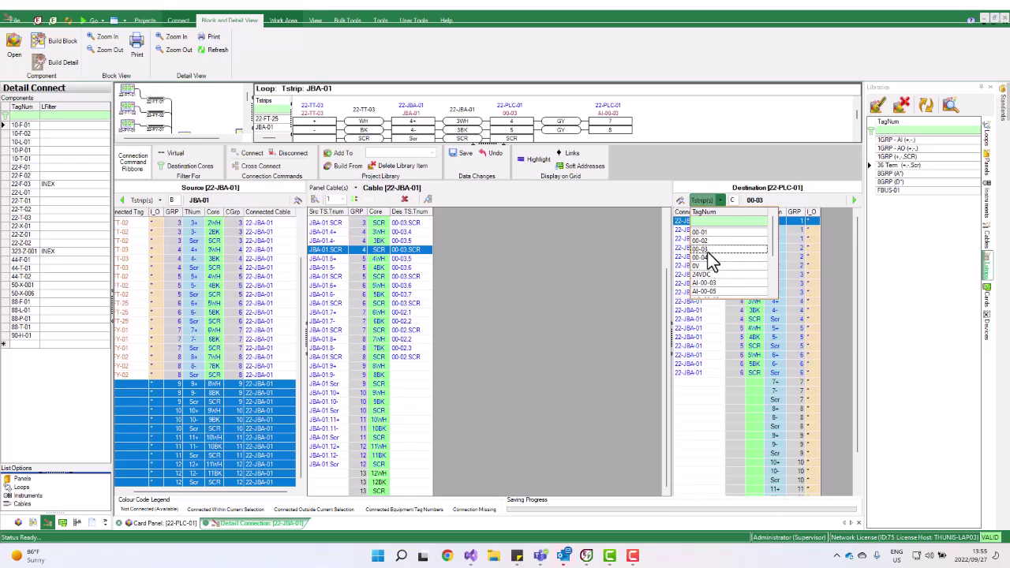
{"action": "left_click", "coordinate": [857, 396]}
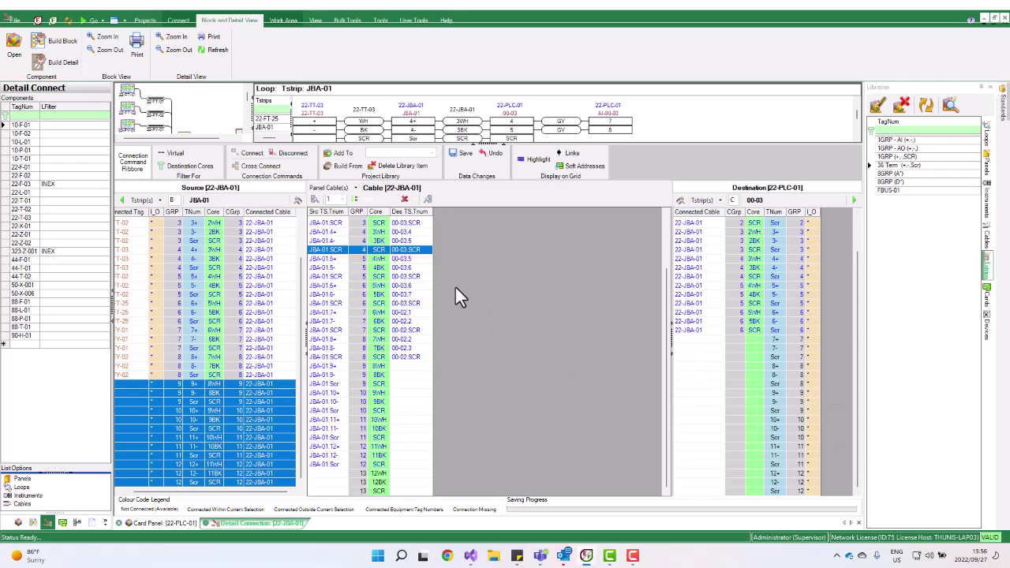
Wire cable cores 9–13 to strip 00-03 terminals from 7+ onward and save
{"action": "right_click", "coordinate": [403, 371]}
{"action": "left_click_drag", "start_coordinate": [407, 375], "coordinate": [695, 342]}
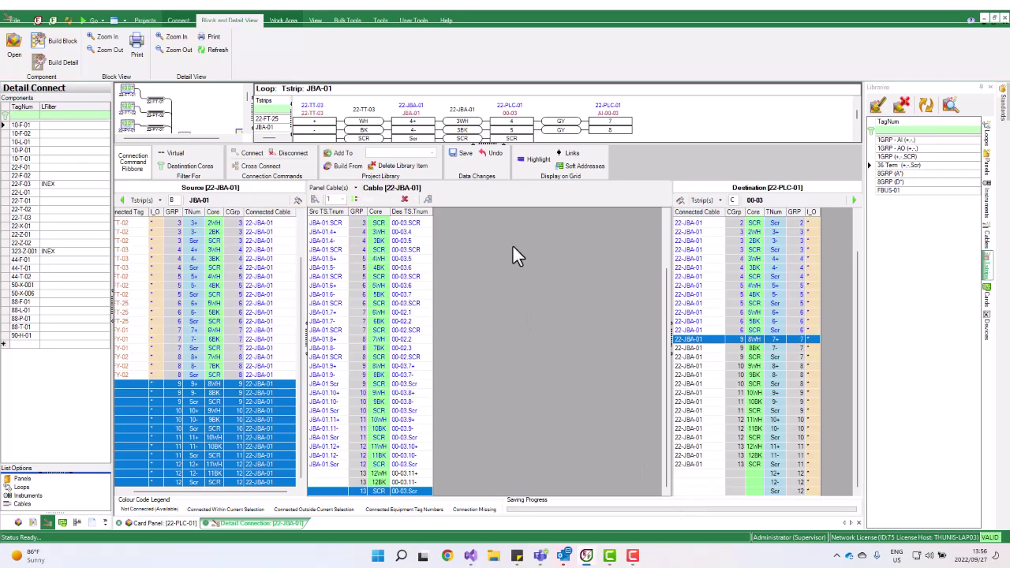
{"action": "left_click", "coordinate": [463, 152]}
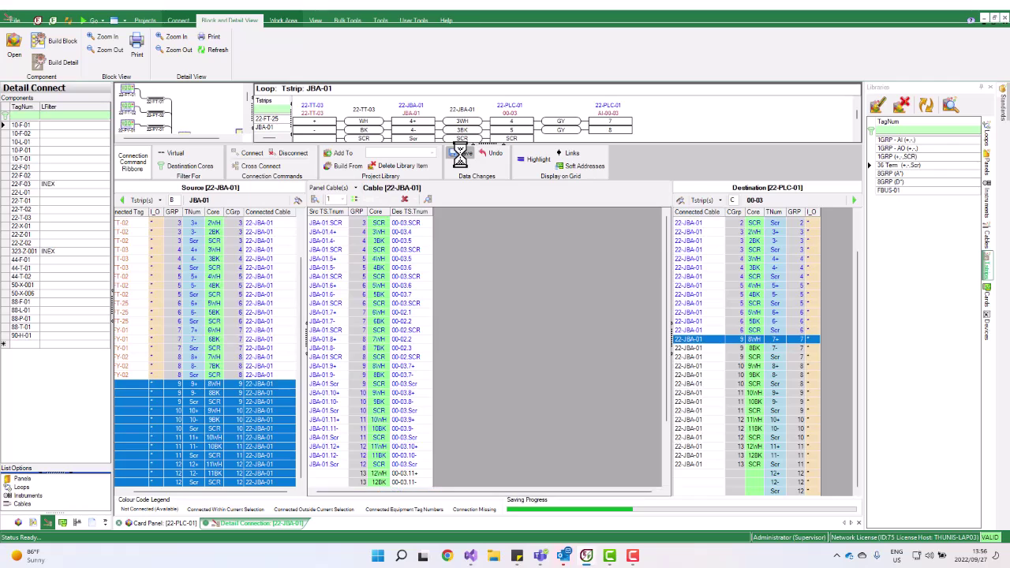
Enlarge the JBA-01 loop diagram and scroll to terminals 9+–12+ wired to 00-03 terminals 7+–10+
{"action": "left_click_drag", "start_coordinate": [817, 145], "coordinate": [797, 361]}
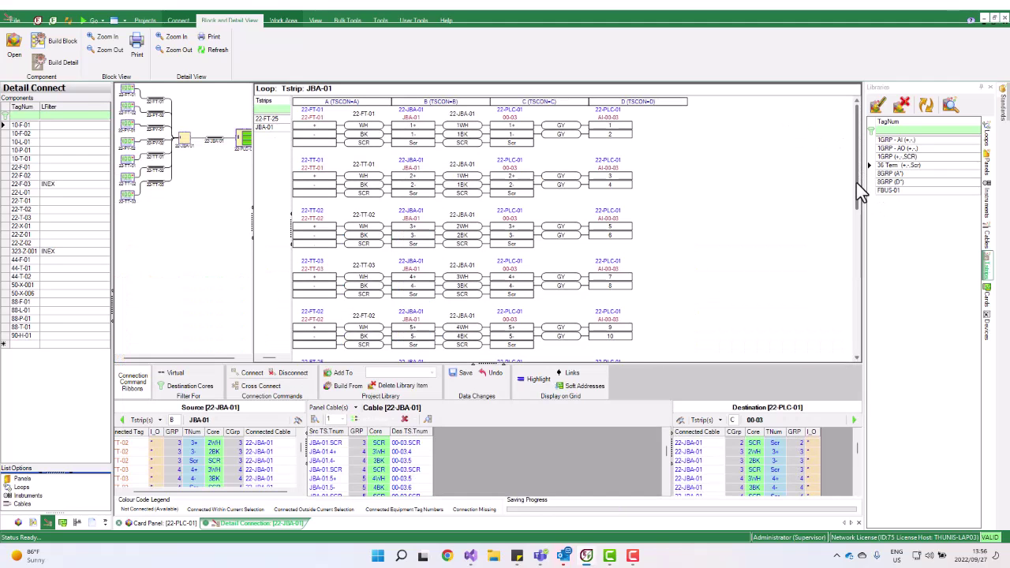
{"action": "left_click_drag", "start_coordinate": [857, 191], "coordinate": [856, 342]}
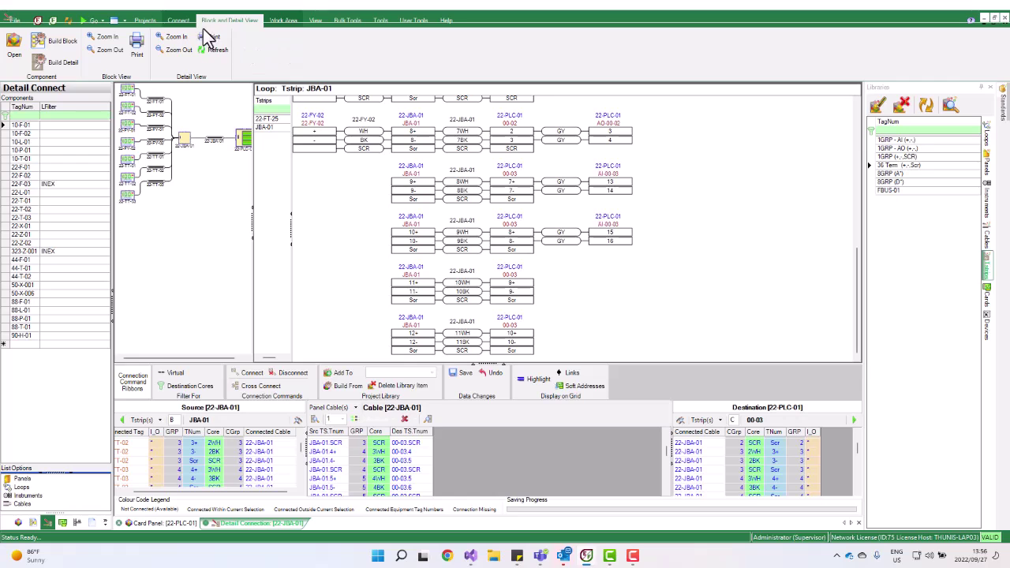
Preview the 22-JBA-01 TCD drawing and inspect terminals 9–12 wired to PLC strip 00-03
{"action": "left_click", "coordinate": [153, 524]}
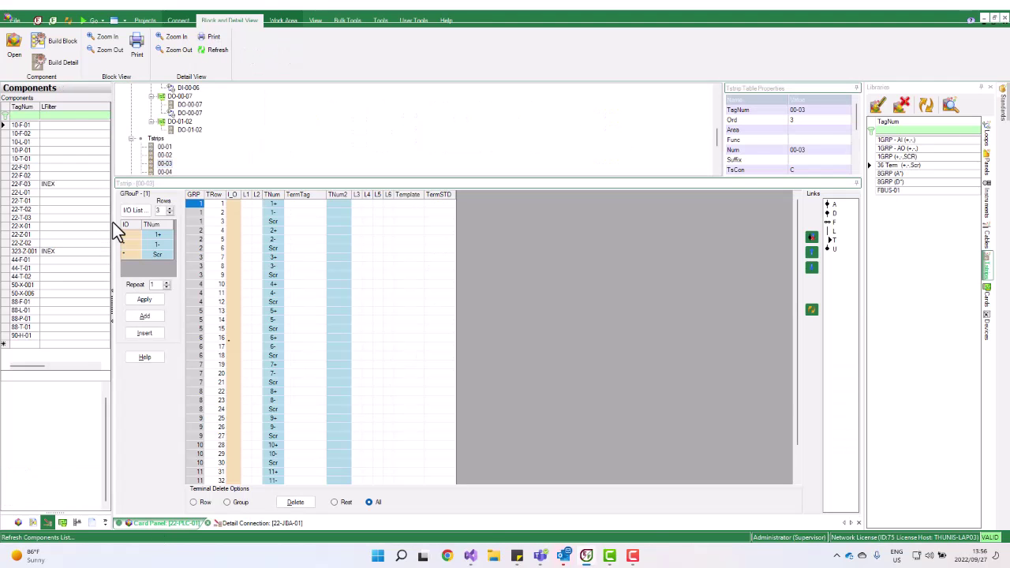
{"action": "left_click", "coordinate": [49, 402]}
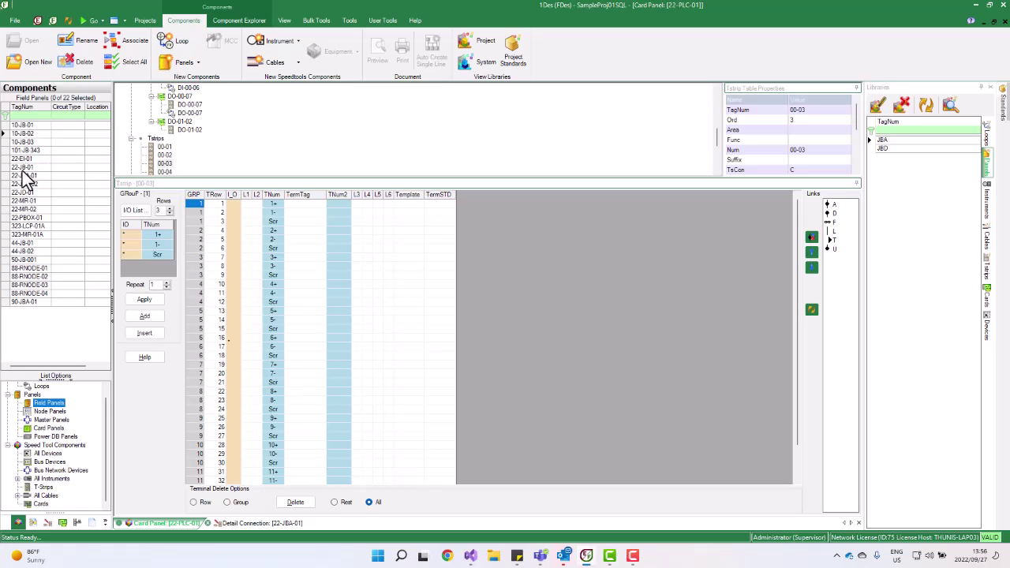
{"action": "left_click", "coordinate": [17, 175]}
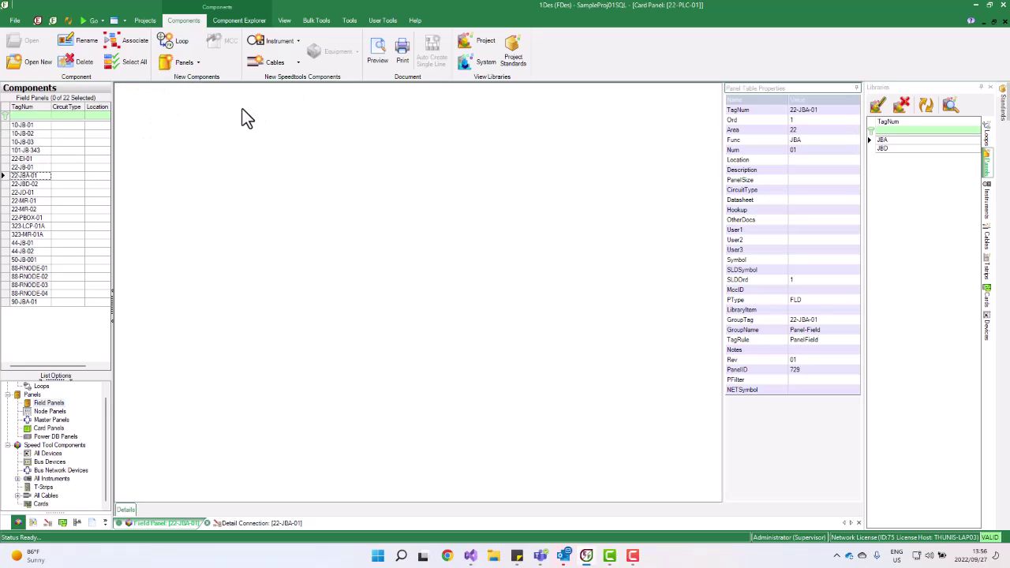
{"action": "left_click", "coordinate": [167, 198]}
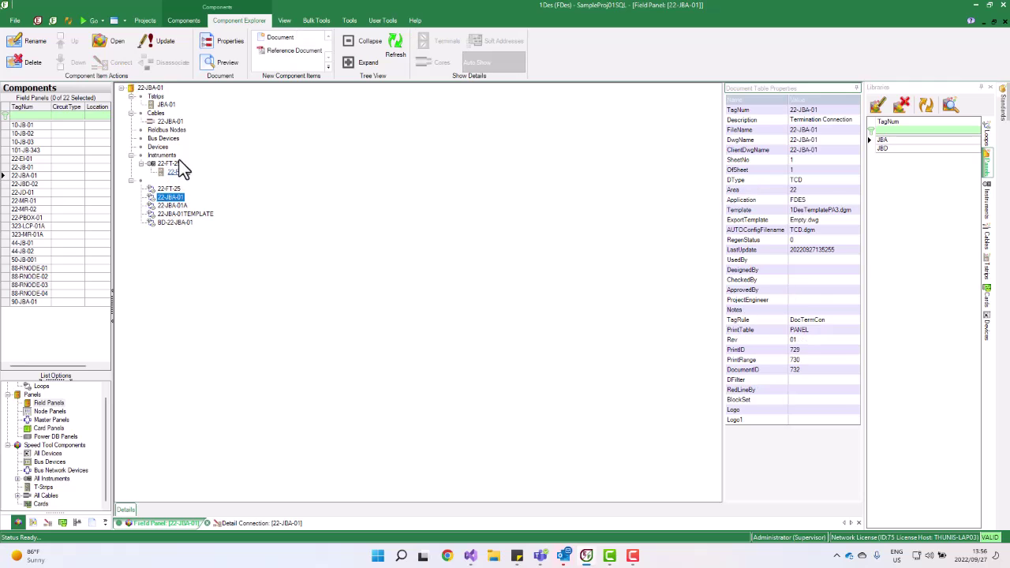
{"action": "left_click", "coordinate": [215, 64]}
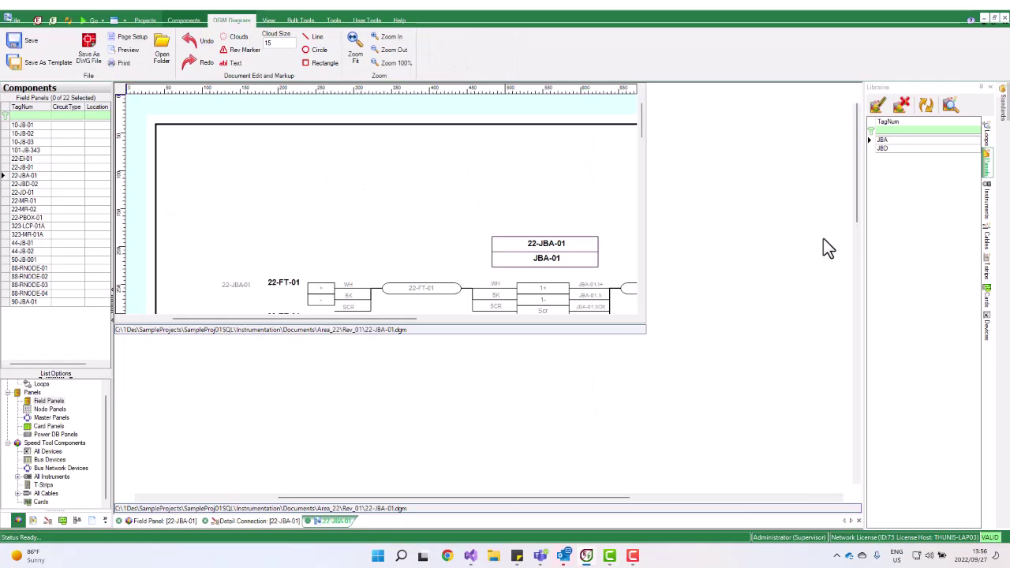
{"action": "mouse_move", "coordinate": [859, 201]}
{"action": "left_mouse_down"}
{"action": "mouse_move", "coordinate": [855, 324]}
{"action": "mouse_move", "coordinate": [856, 305]}
{"action": "left_mouse_up"}
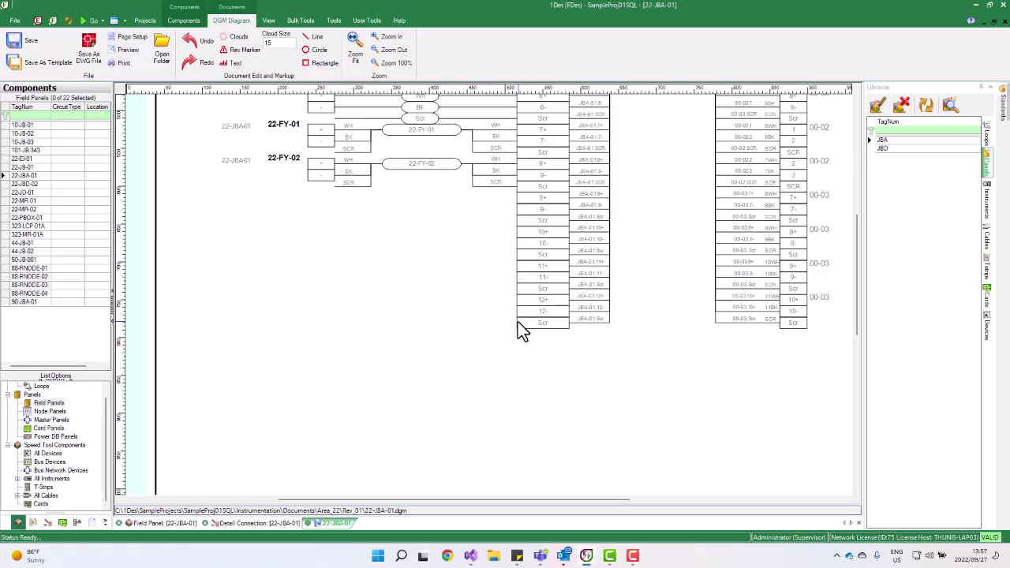
{"action": "scroll", "coordinate": [398, 280], "scroll_direction": "up", "scroll_amount": 5}
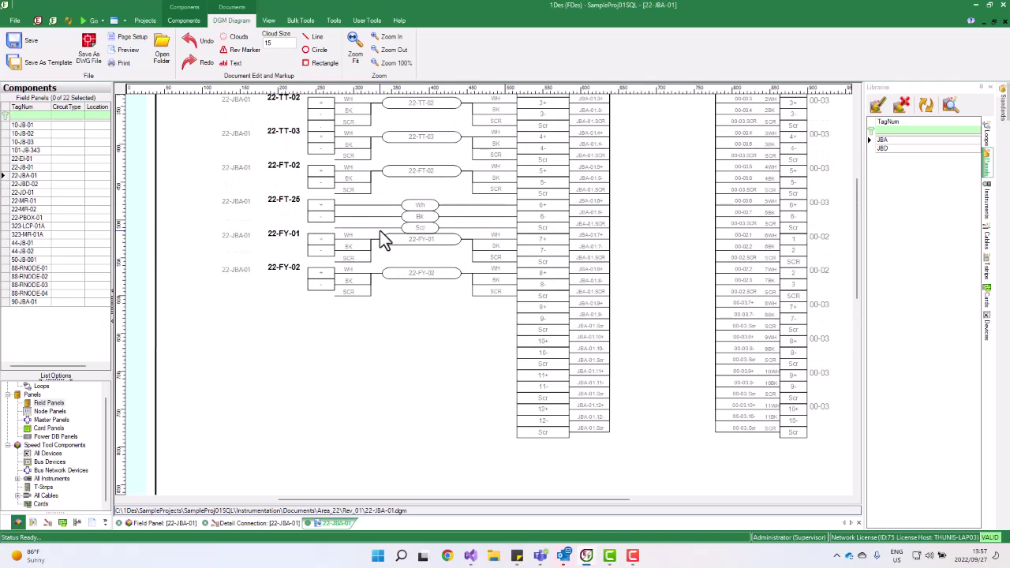
{"action": "scroll", "coordinate": [699, 332], "scroll_direction": "down", "scroll_amount": 1}
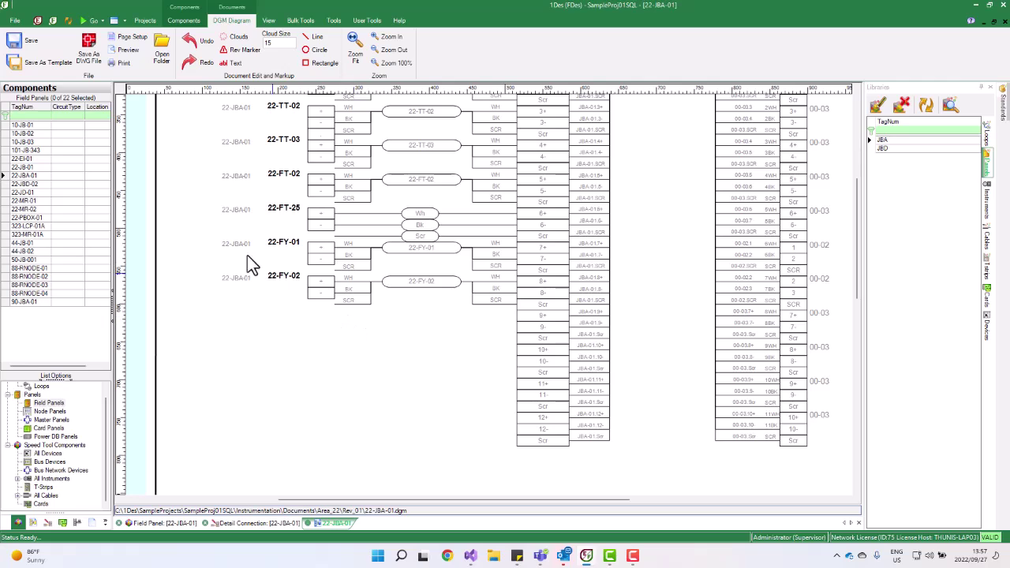
Go back to the Field Panel: [22-JBA-01] view from the drawing
{"action": "left_click", "coordinate": [165, 522]}
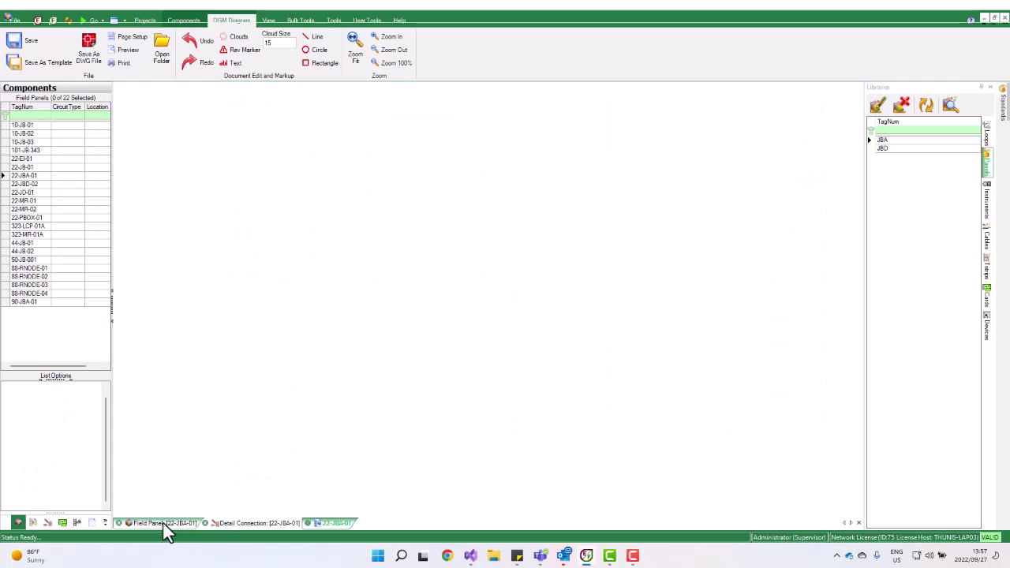